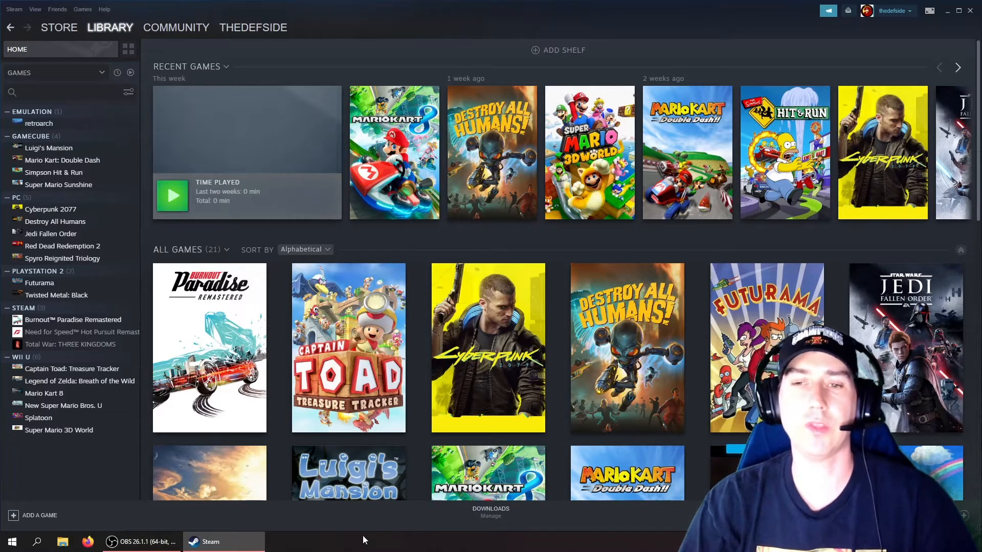
# View the Mario Kart 8 page in the library and open Microsoft Edge.
pyautogui.click(420, 180)
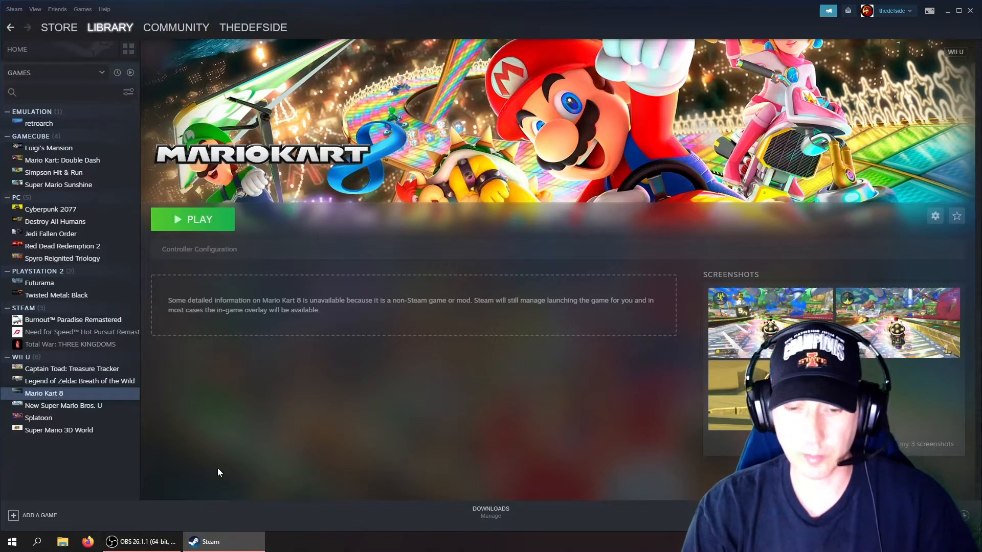
pyautogui.press('super')
pyautogui.write('edge')
pyautogui.press('Return')
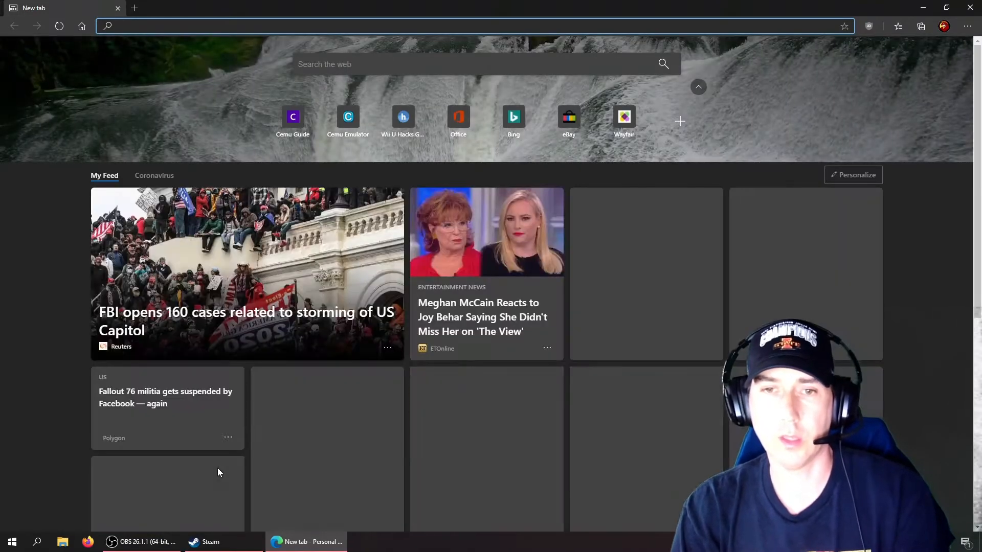
# Search the web for "steamgridbd" and open the SteamGridDB home page, dismissing its Patreon pop-up.
pyautogui.write('steam')
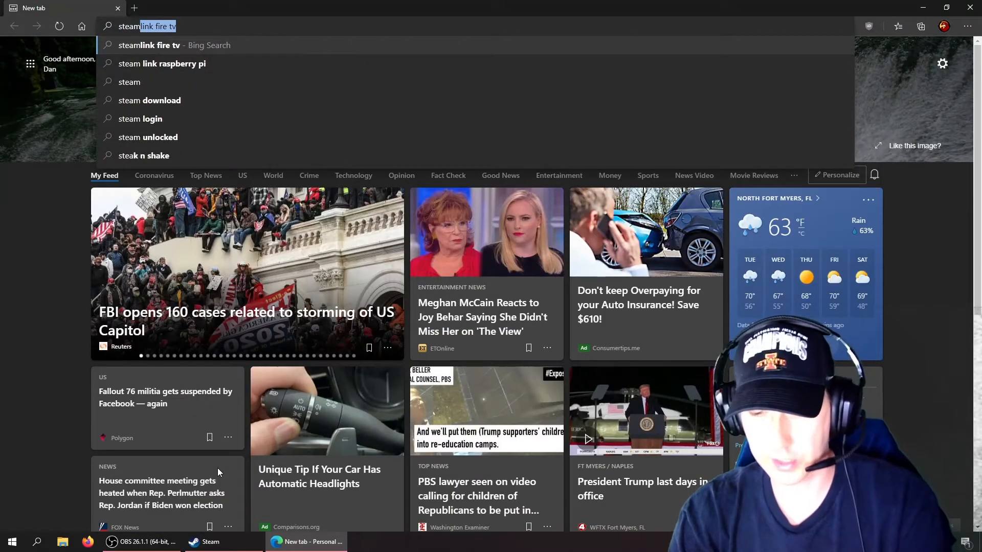
pyautogui.write('gid')
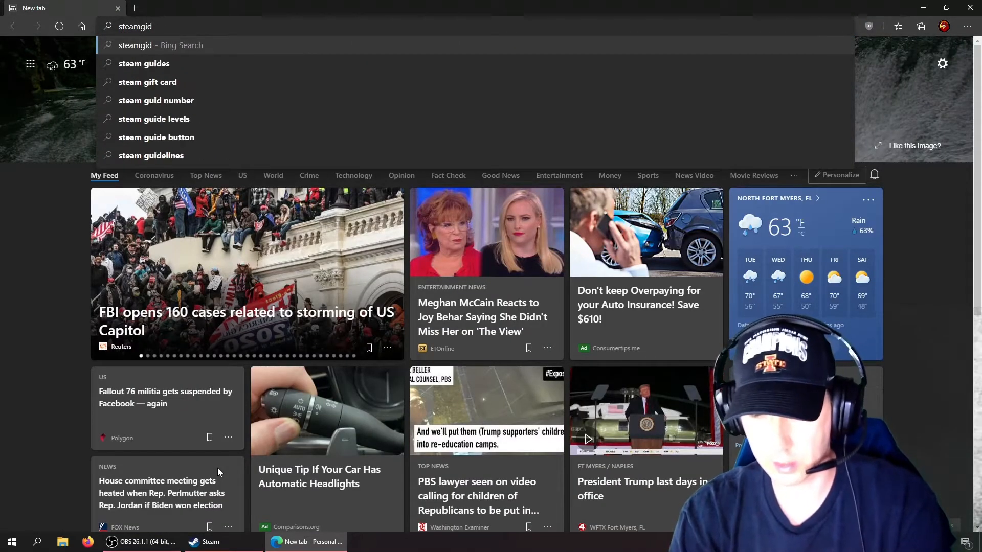
pyautogui.press('BackSpace')
pyautogui.press('BackSpace')
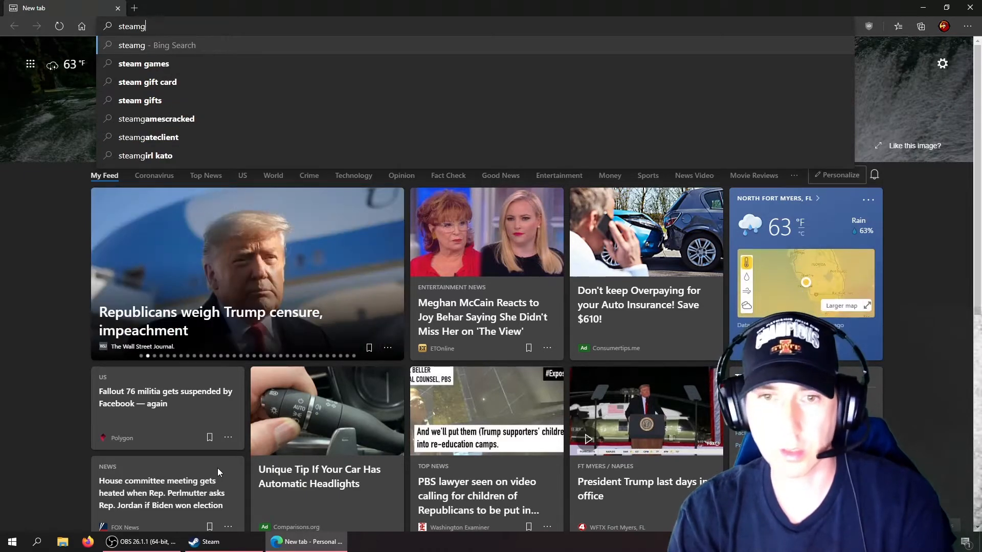
pyautogui.write('ridbd')
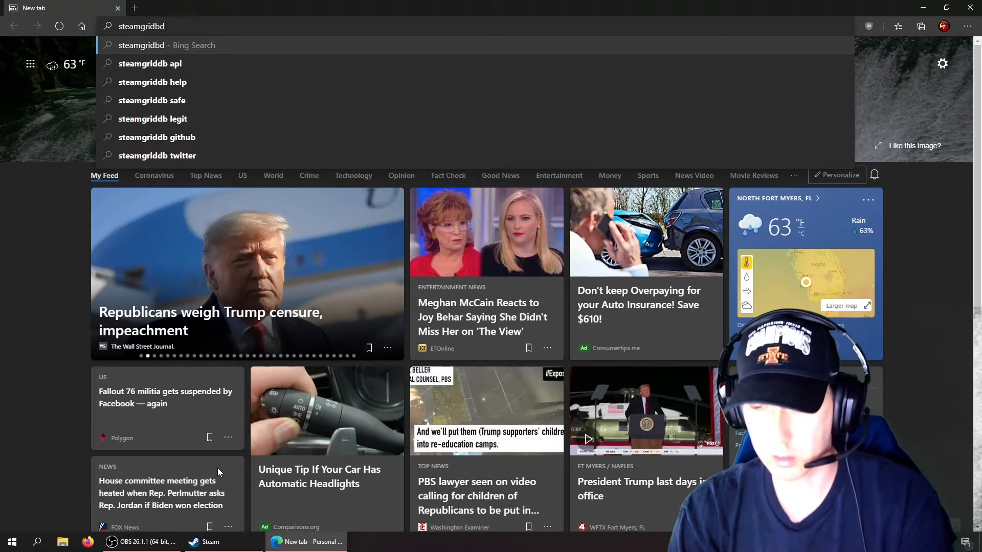
pyautogui.press('Return')
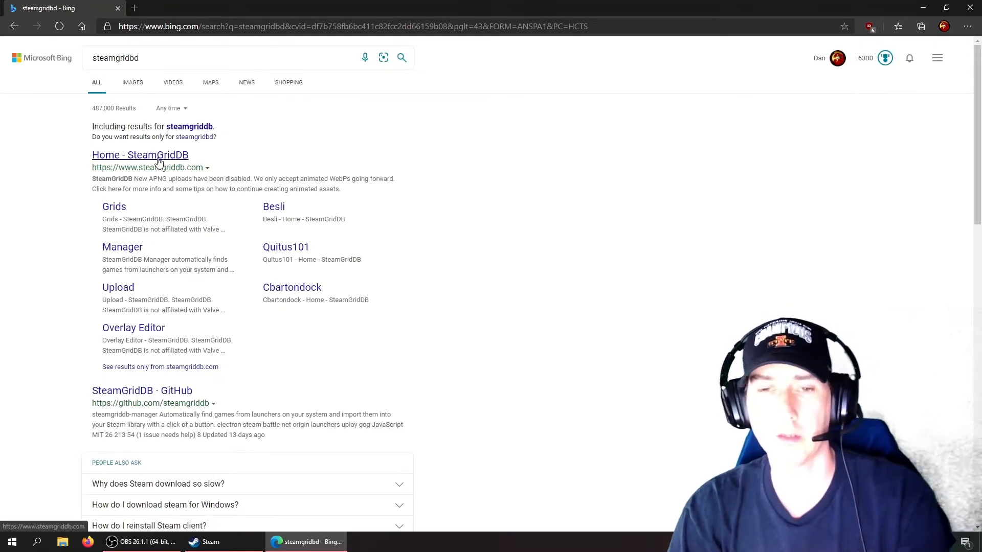
pyautogui.click(158, 161)
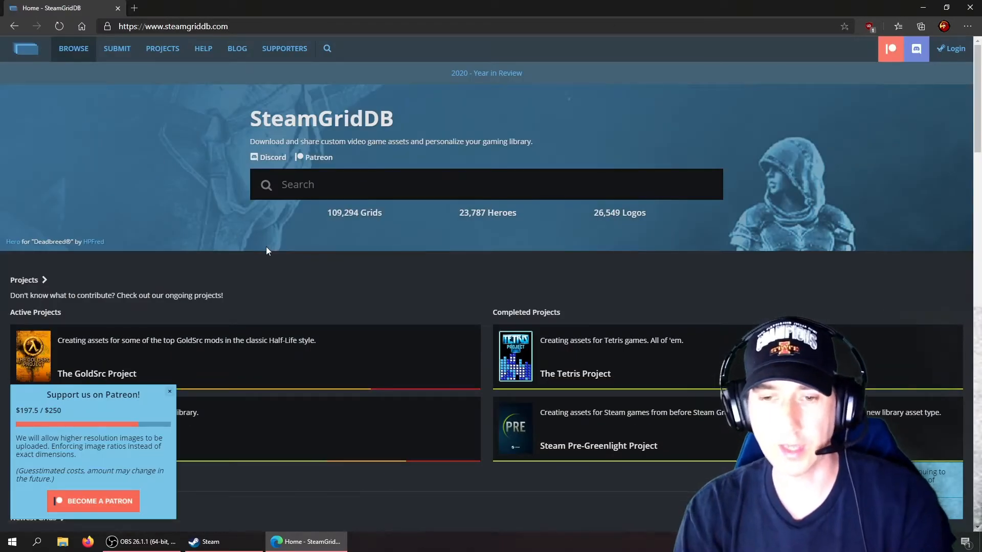
pyautogui.click(171, 392)
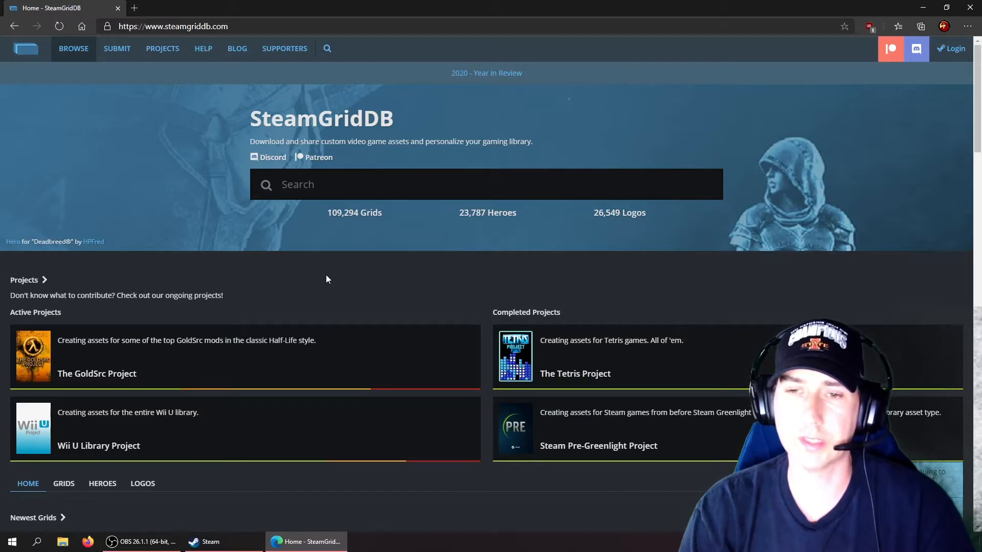
# Search SteamGridDB for "donkey kong country tropical freeze".
pyautogui.click(319, 182)
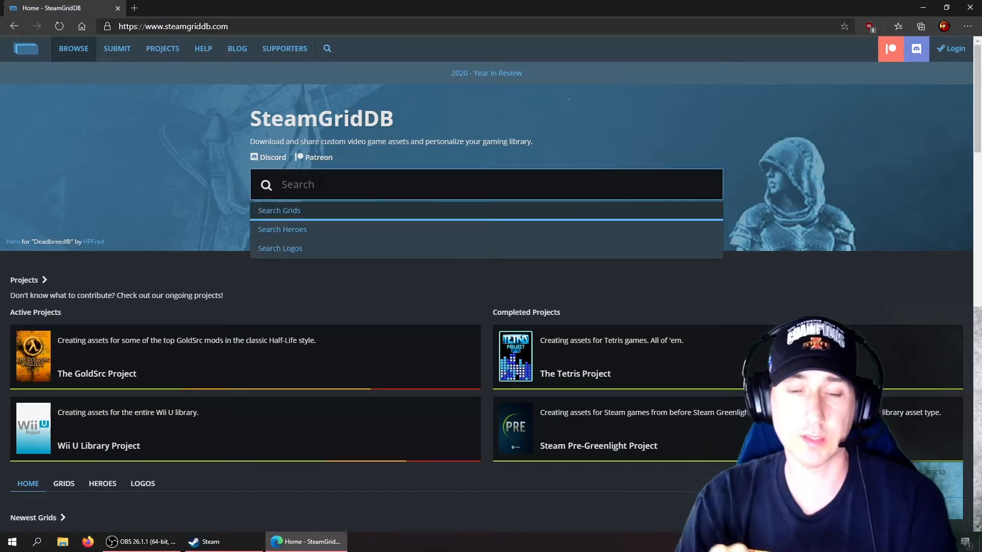
pyautogui.write('donke')
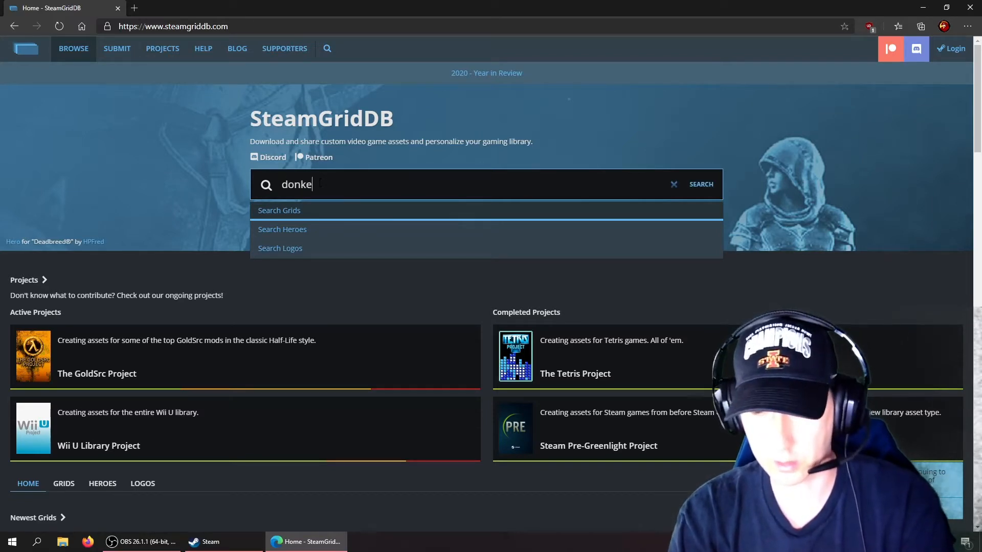
pyautogui.write('y ')
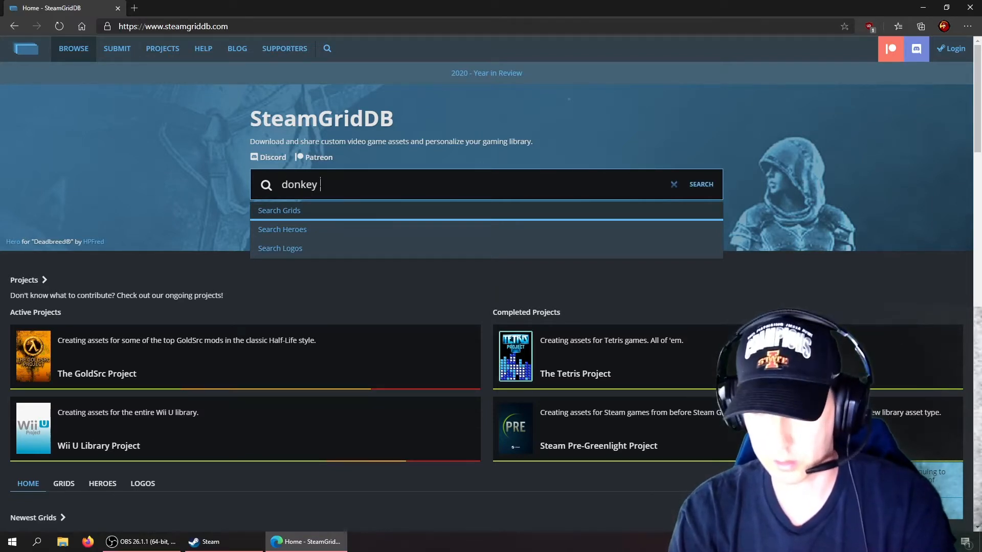
pyautogui.write('coknong')
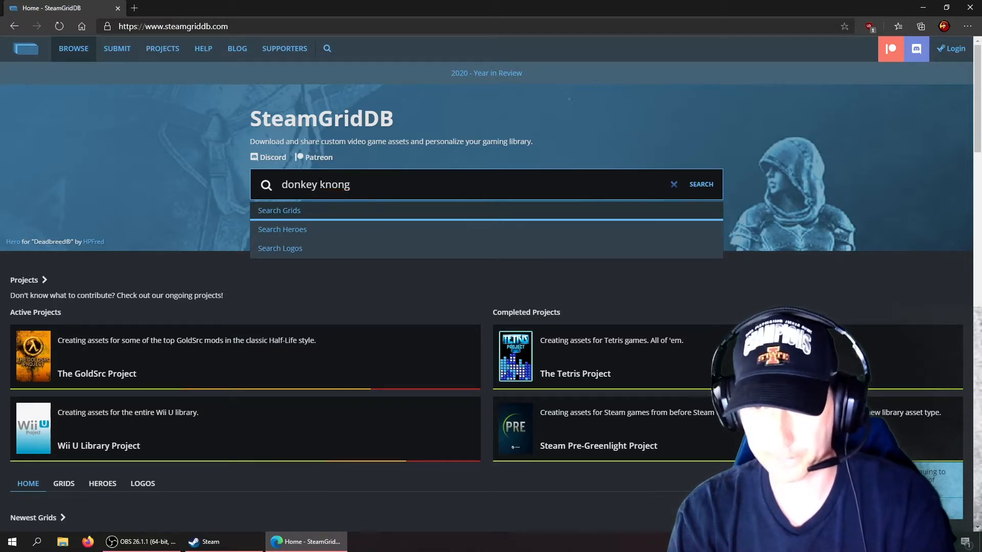
pyautogui.press('BackSpace')
pyautogui.press('BackSpace')
pyautogui.press('BackSpace')
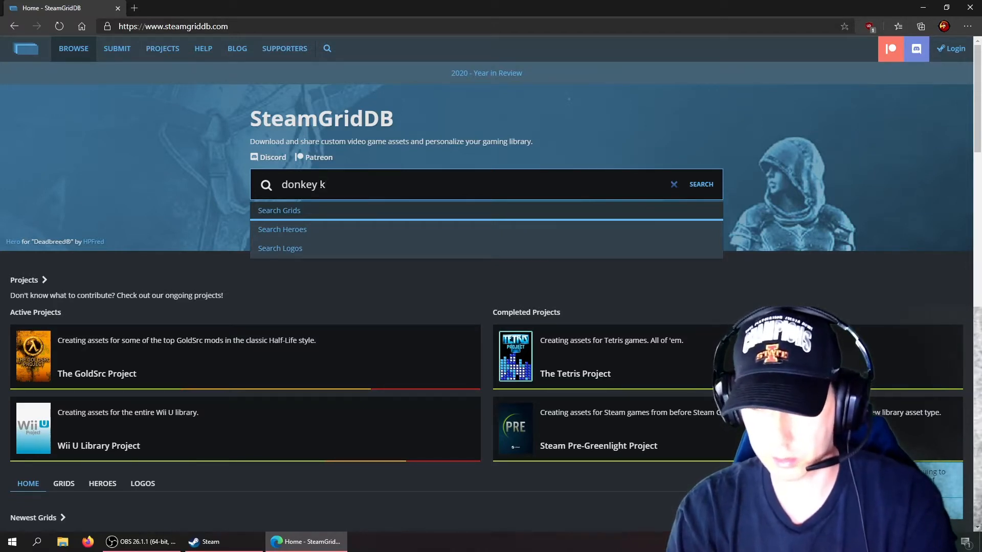
pyautogui.write('g cou')
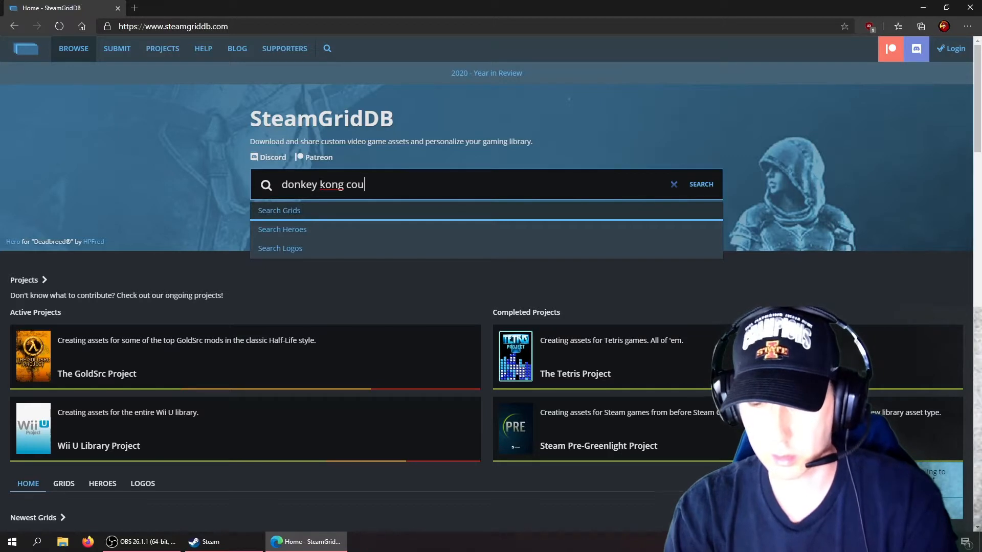
pyautogui.write('ntry')
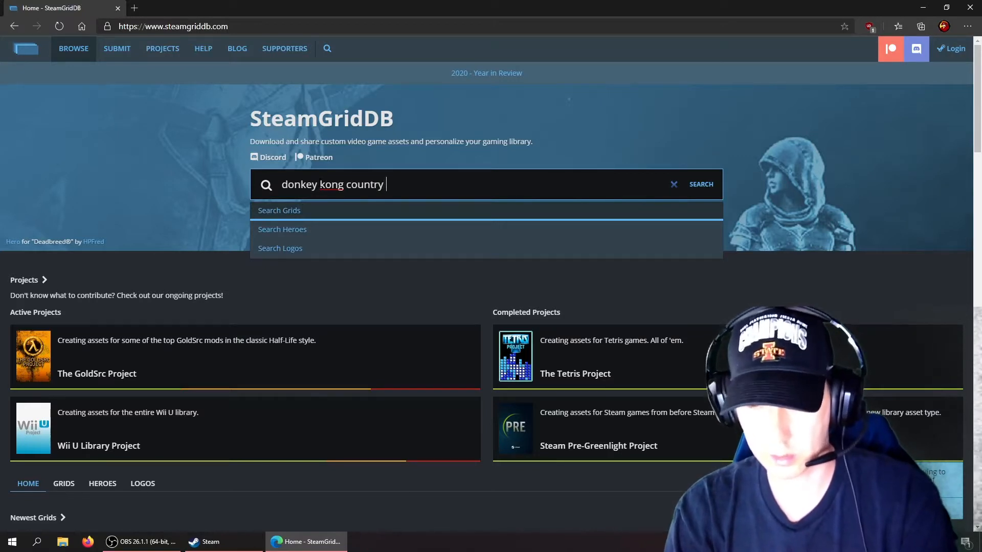
pyautogui.write(' tropical ')
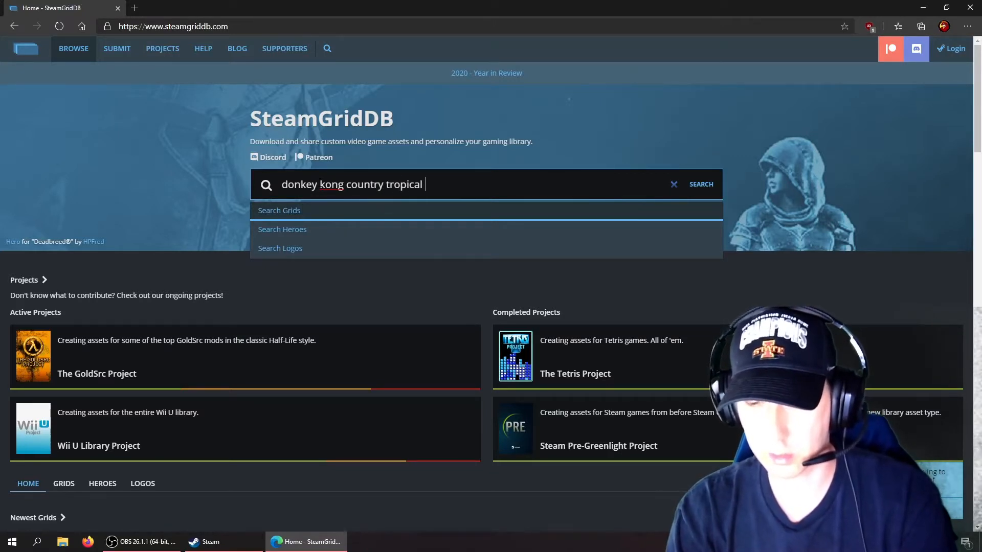
pyautogui.write('freeze')
pyautogui.press('Return')
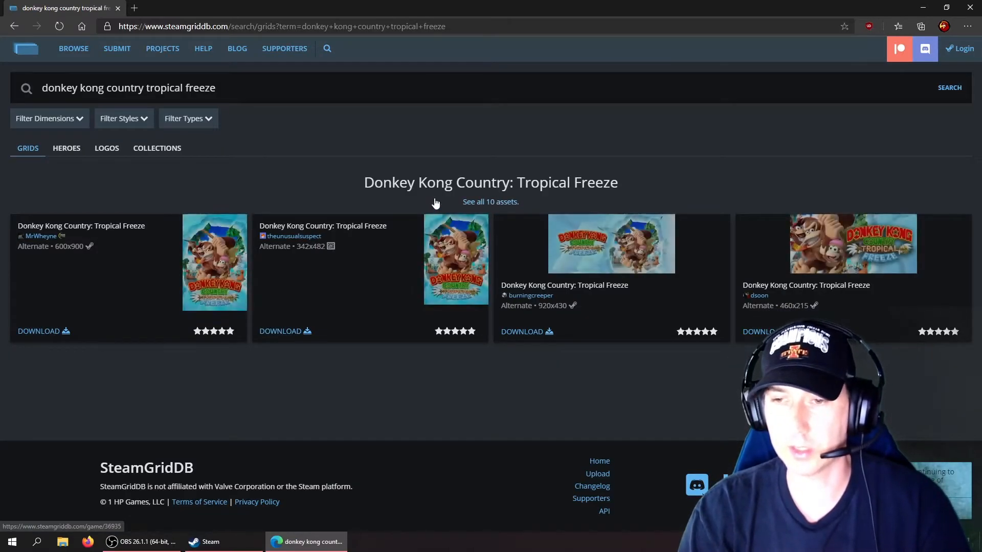
# Open the full asset page for Donkey Kong Country: Tropical Freeze and look through its grids, heroes and logos.
pyautogui.click(477, 203)
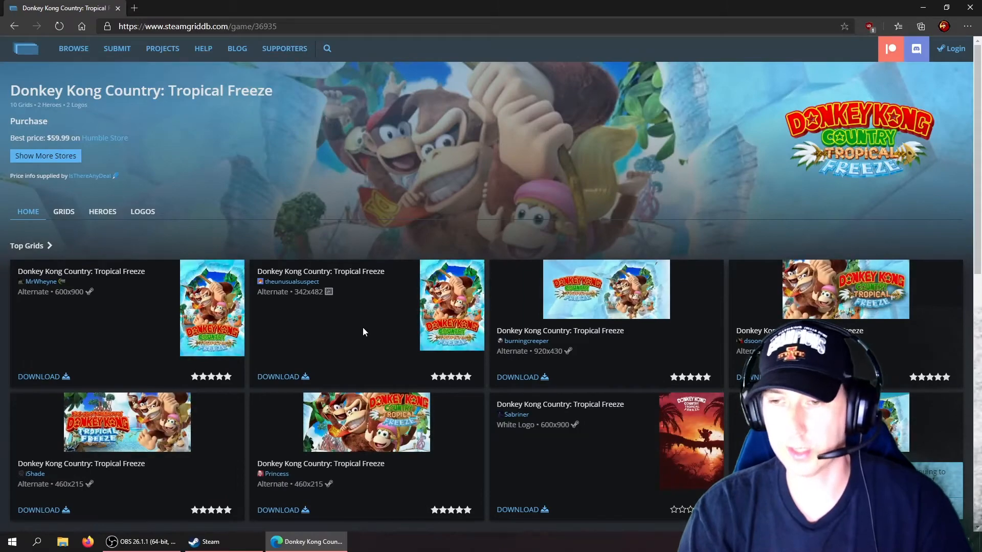
pyautogui.scroll(-4, 363, 332)
pyautogui.scroll(3, 363, 331)
pyautogui.scroll(-3, 363, 332)
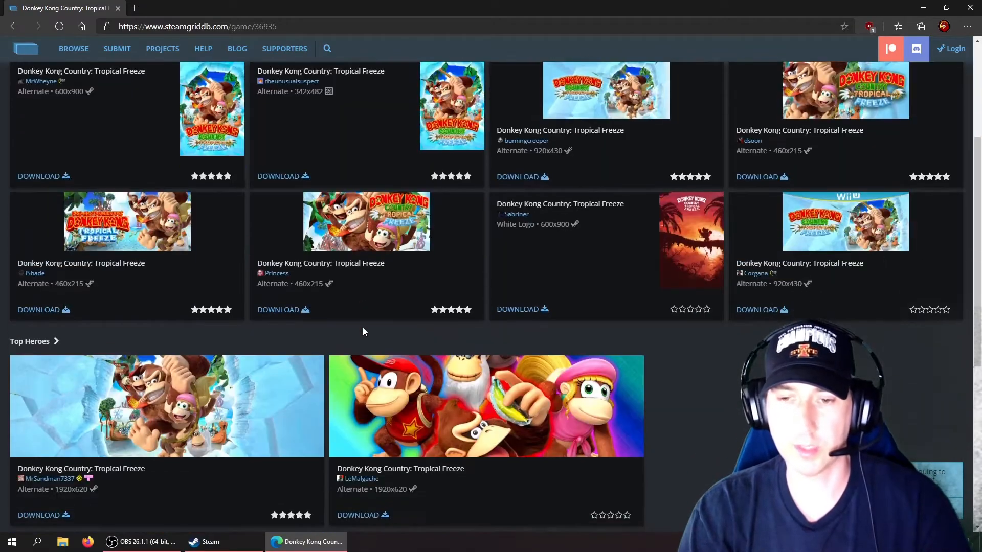
pyautogui.scroll(-8, 363, 332)
pyautogui.scroll(12, 363, 332)
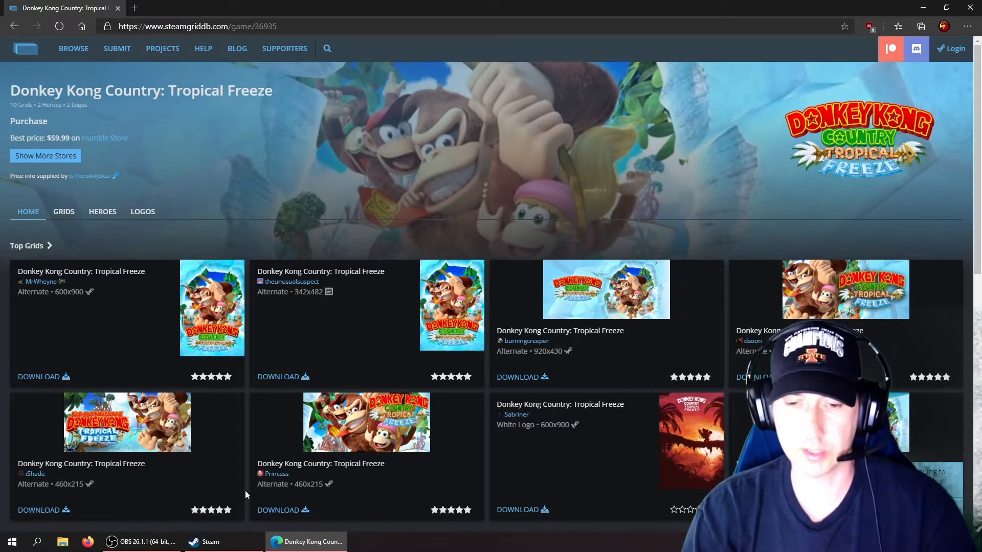
# Switch to Steam and examine the cover art on the library home and the banner and logo on the Mario Kart 8 page.
pyautogui.click(224, 541)
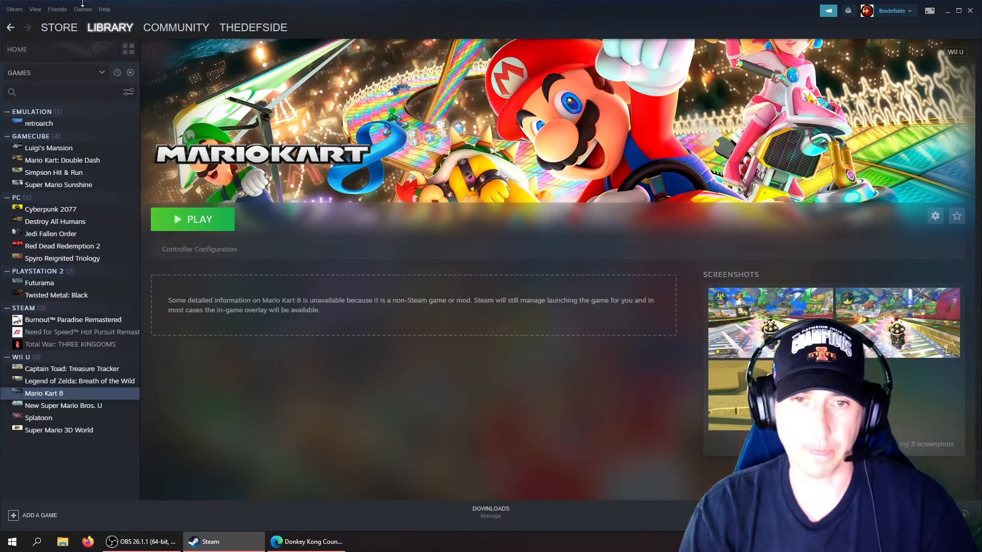
pyautogui.click(28, 53)
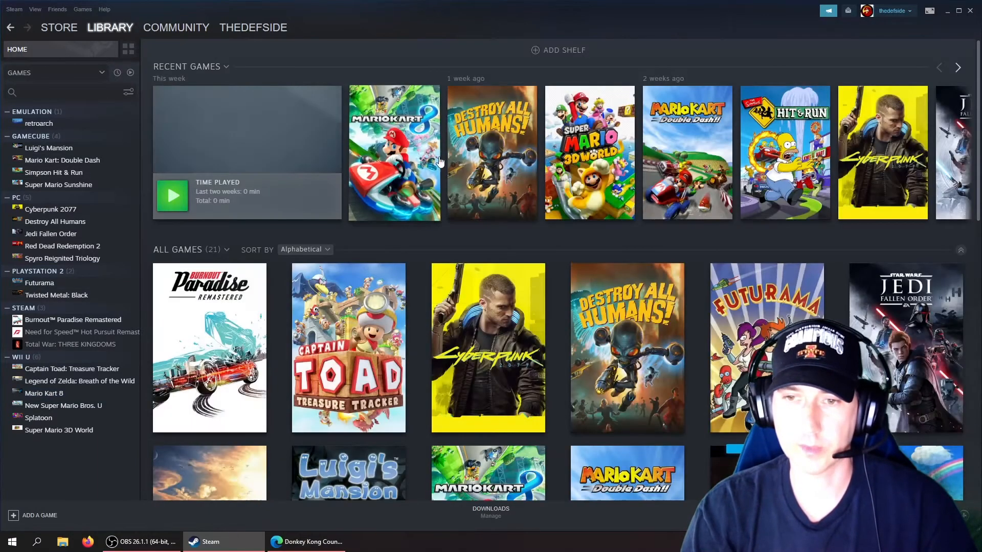
pyautogui.scroll(-6, 273, 320)
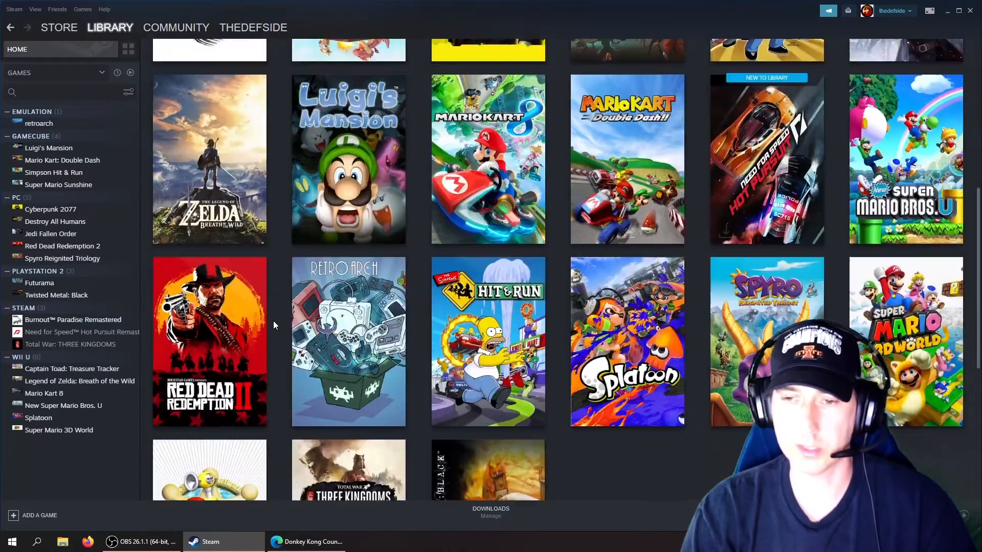
pyautogui.scroll(-2, 273, 320)
pyautogui.scroll(7, 273, 320)
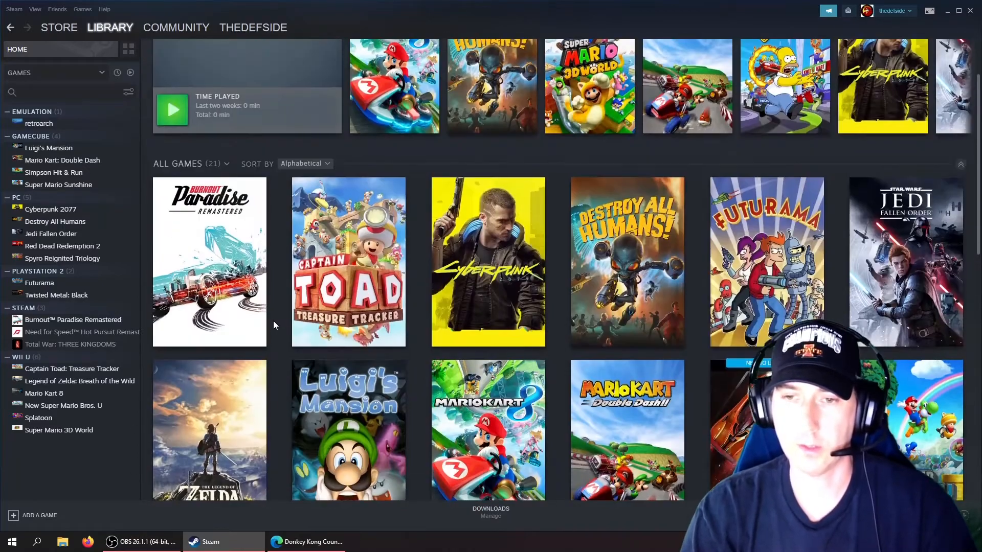
pyautogui.click(399, 96)
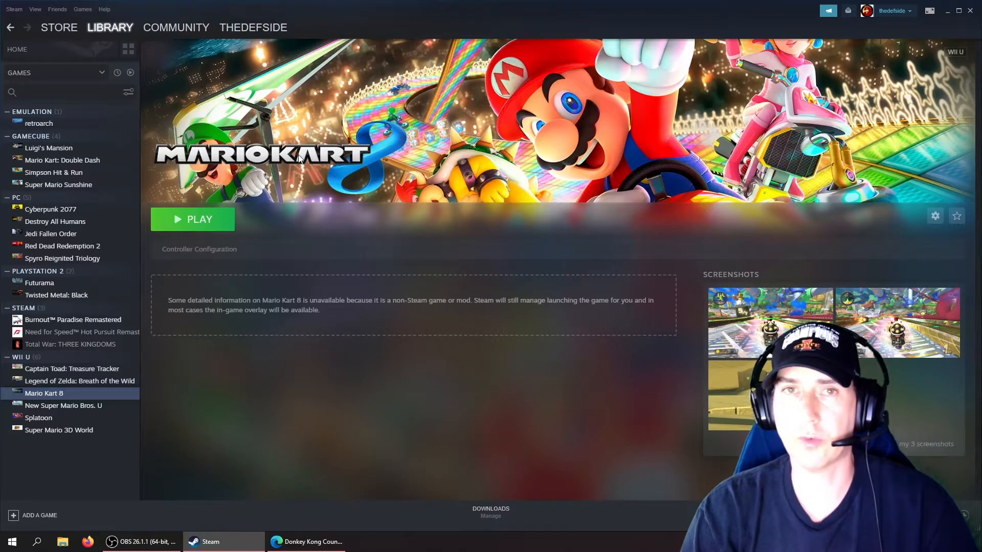
# Enter Big Picture mode and view the wide artwork of the installed games in its library.
pyautogui.click(929, 11)
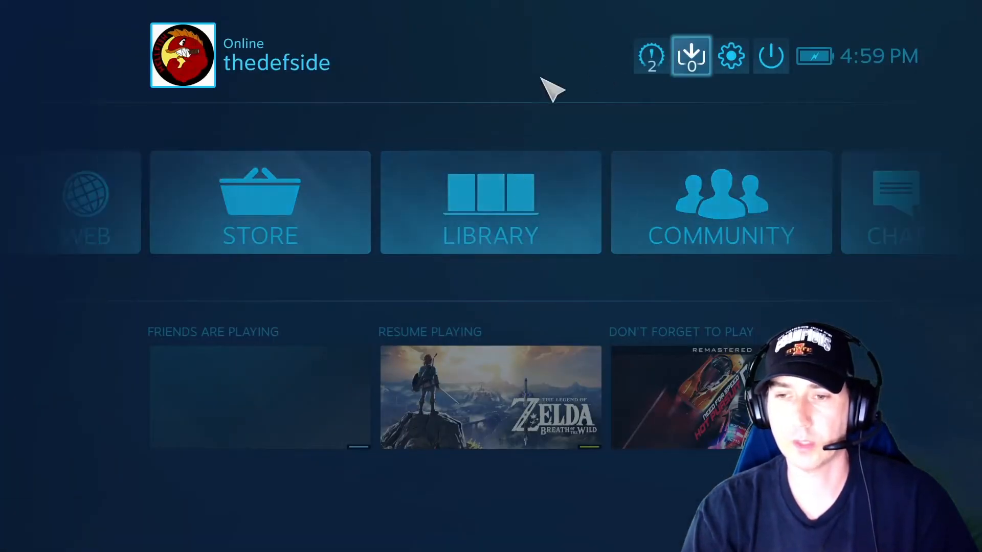
pyautogui.click(493, 209)
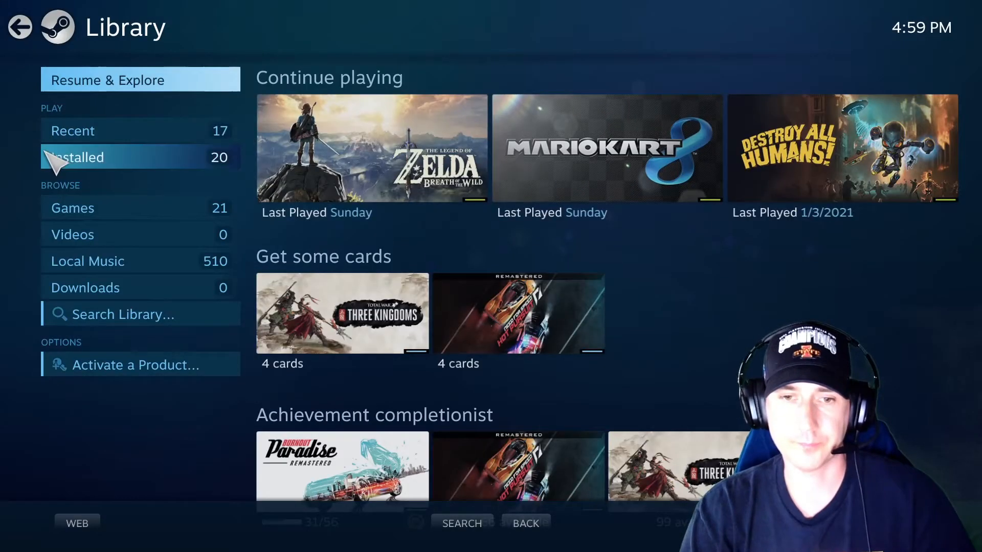
pyautogui.click(45, 152)
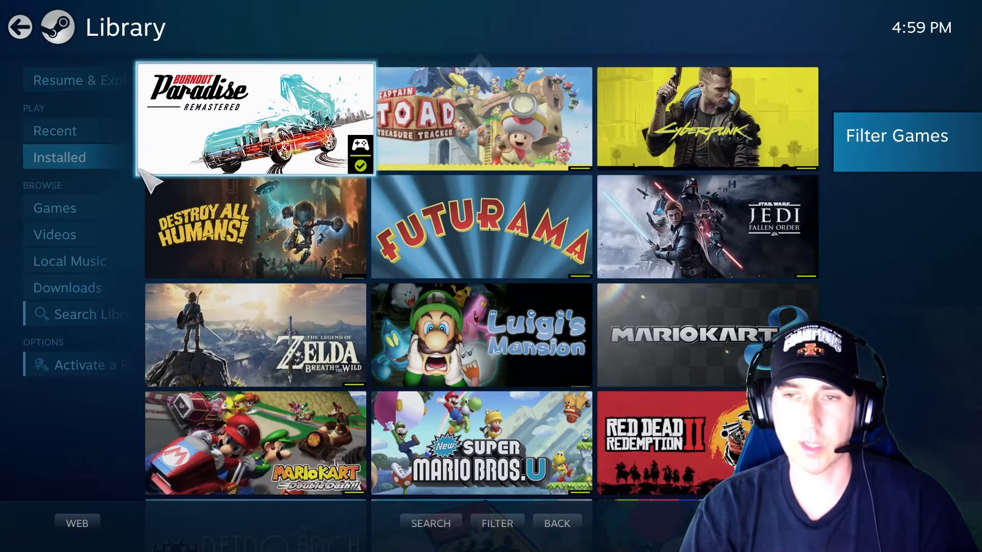
# Leave the Big Picture library and exit Big Picture mode.
pyautogui.click(22, 25)
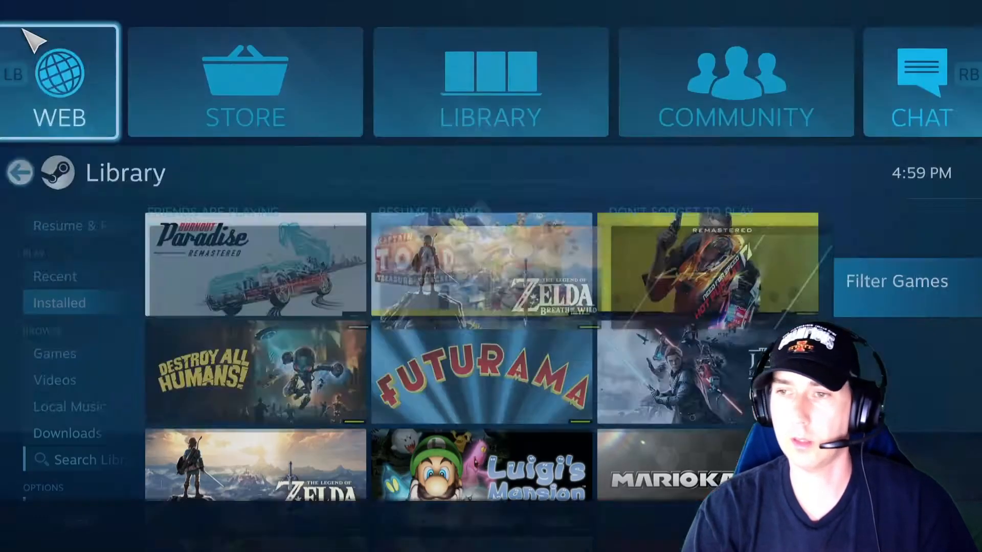
pyautogui.click(766, 57)
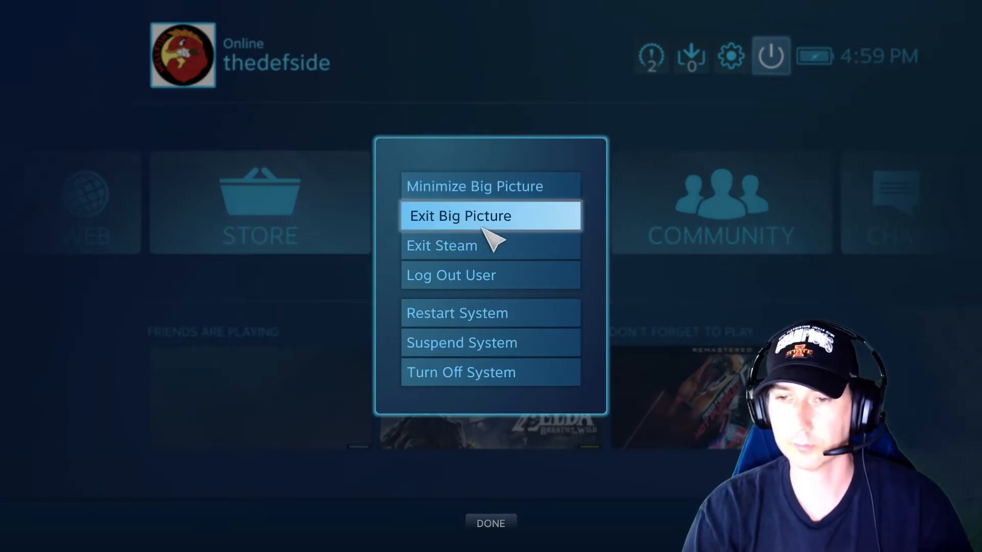
pyautogui.click(481, 227)
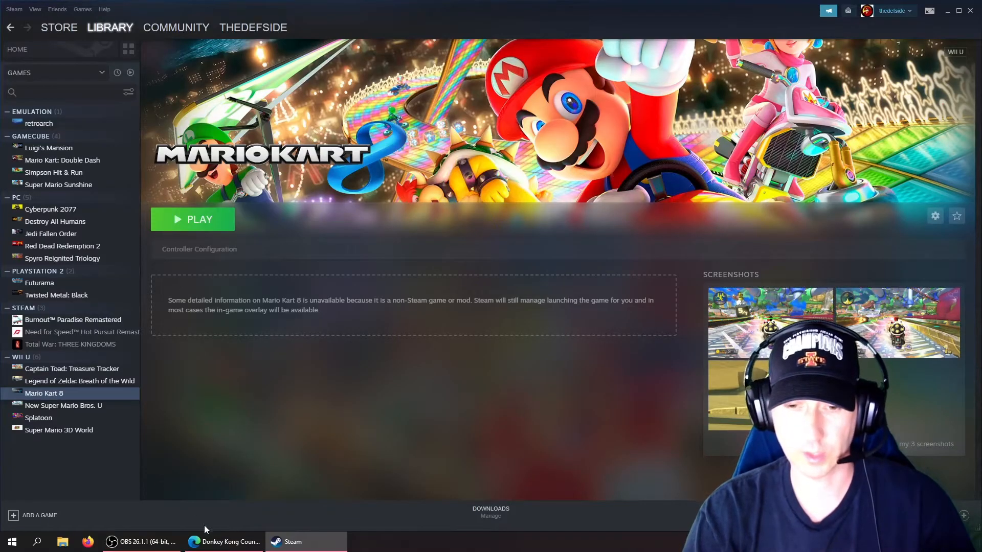
# Switch to the browser and open the full-size image of the first 600x900 Donkey Kong Country: Tropical Freeze grid.
pyautogui.click(228, 541)
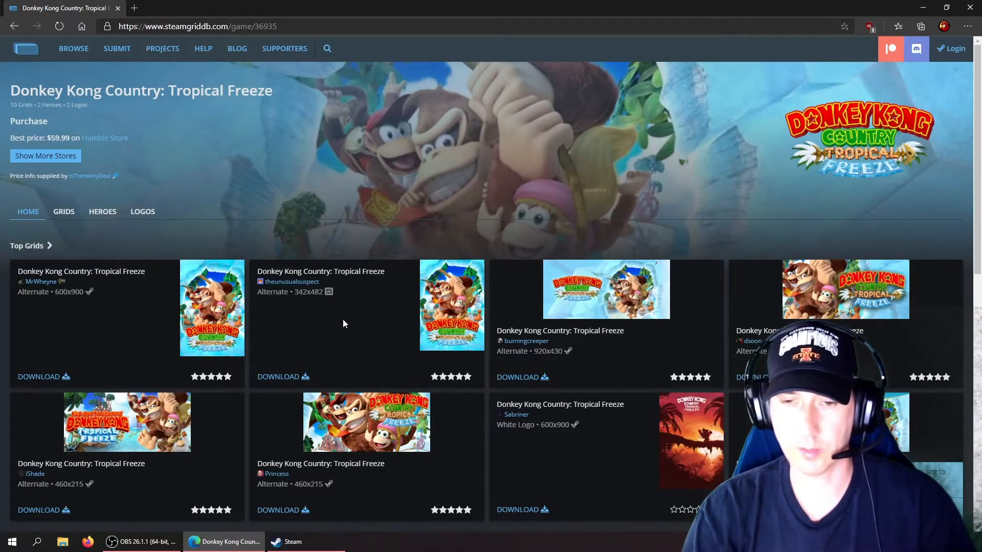
pyautogui.scroll(-1, 344, 322)
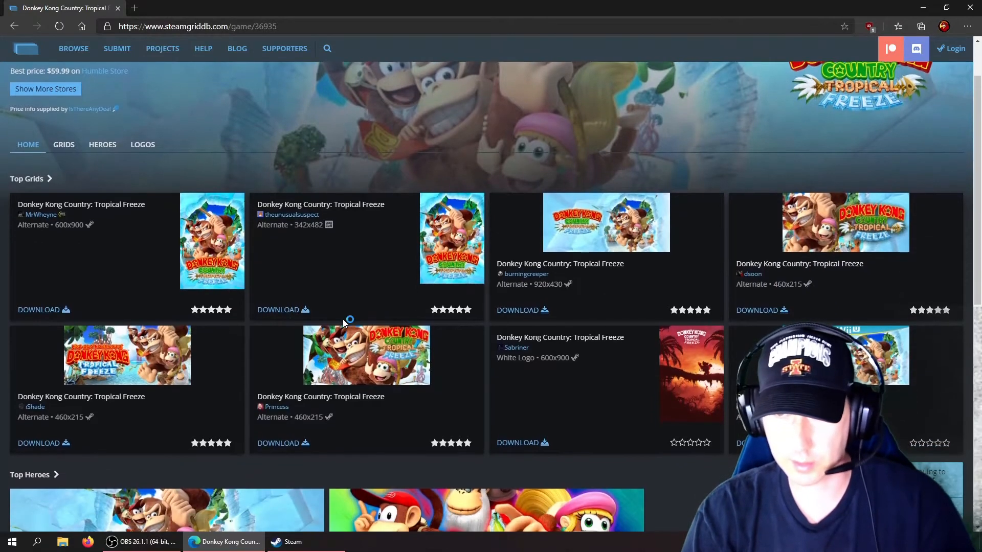
pyautogui.click(214, 250)
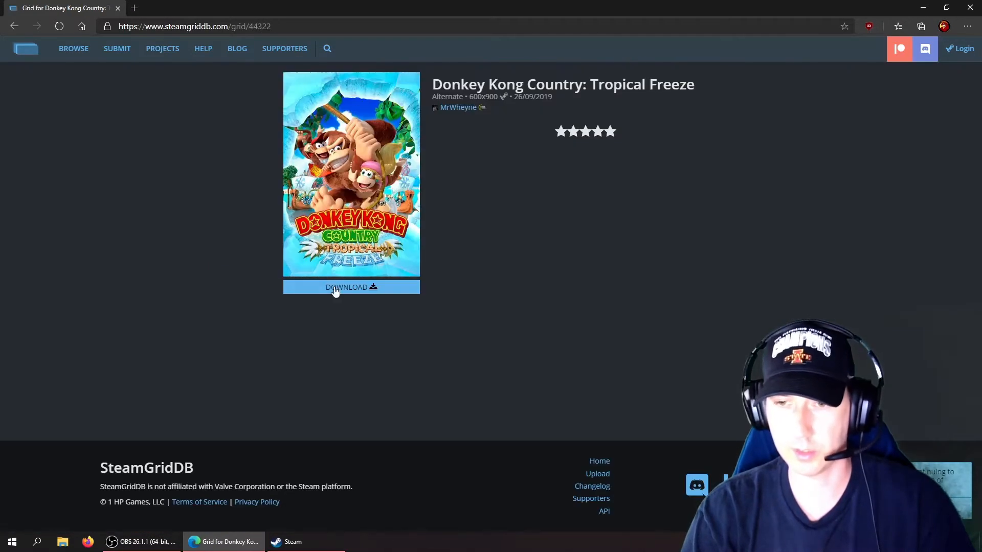
pyautogui.click(359, 292)
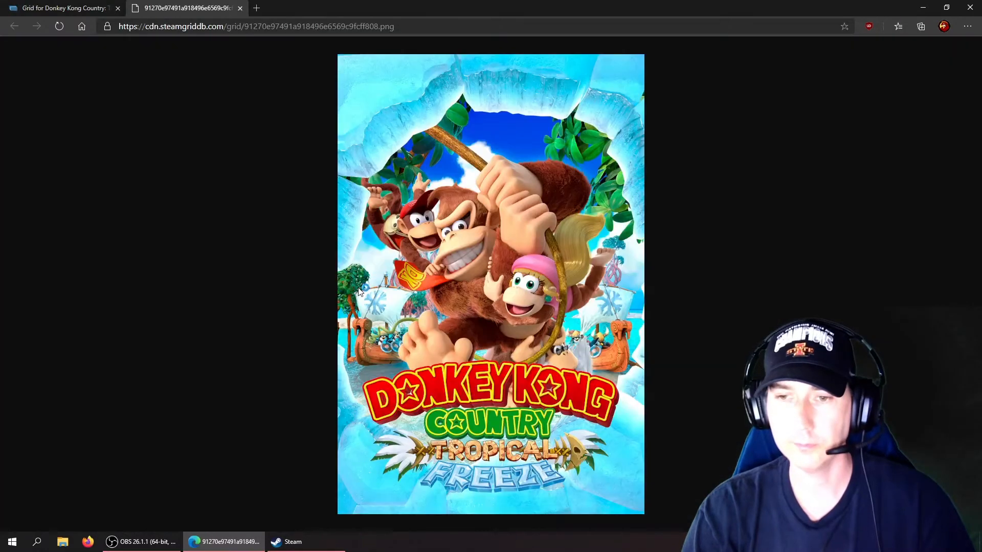
# Save the cover image as donkeykongposter in the Wii U folder under downloaded_images.
pyautogui.rightClick(427, 266)
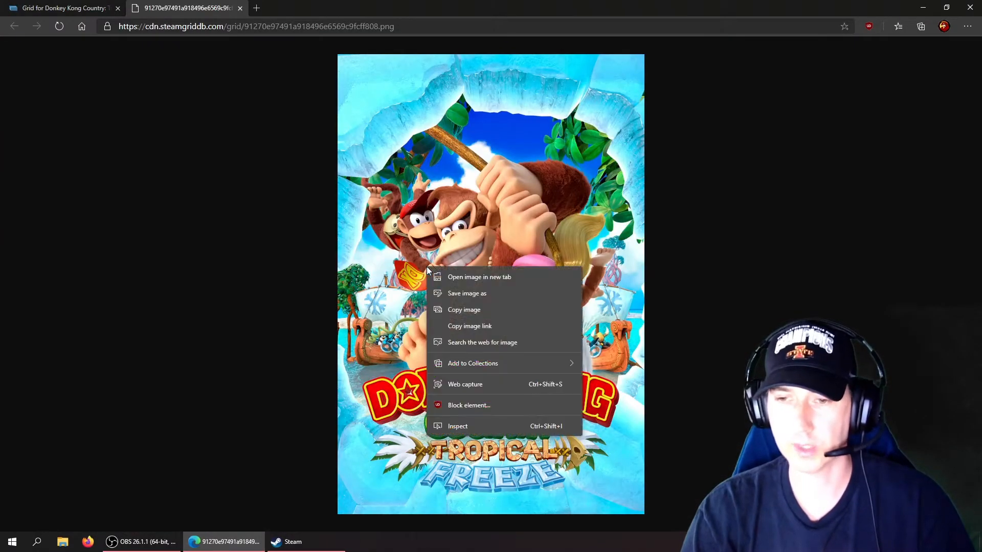
pyautogui.click(444, 291)
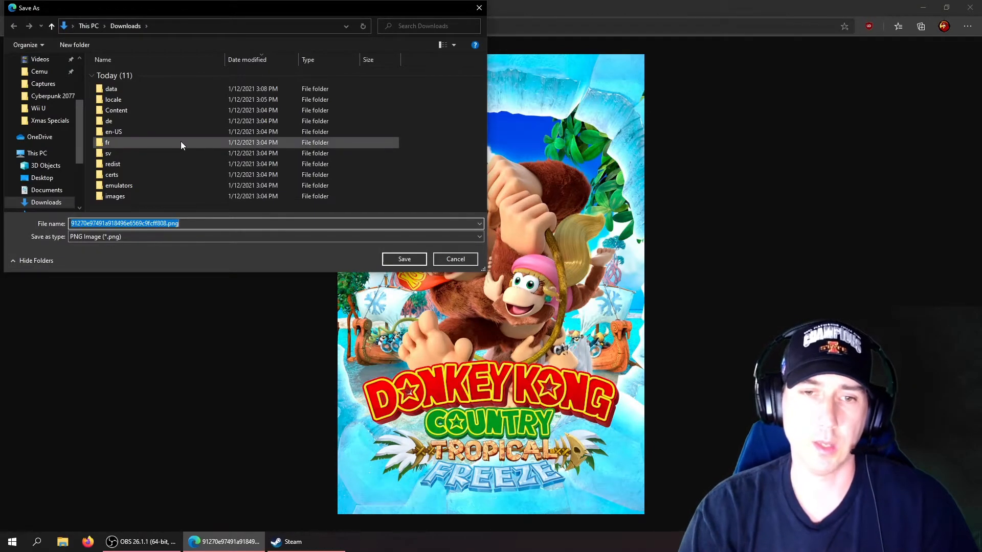
pyautogui.click(43, 113)
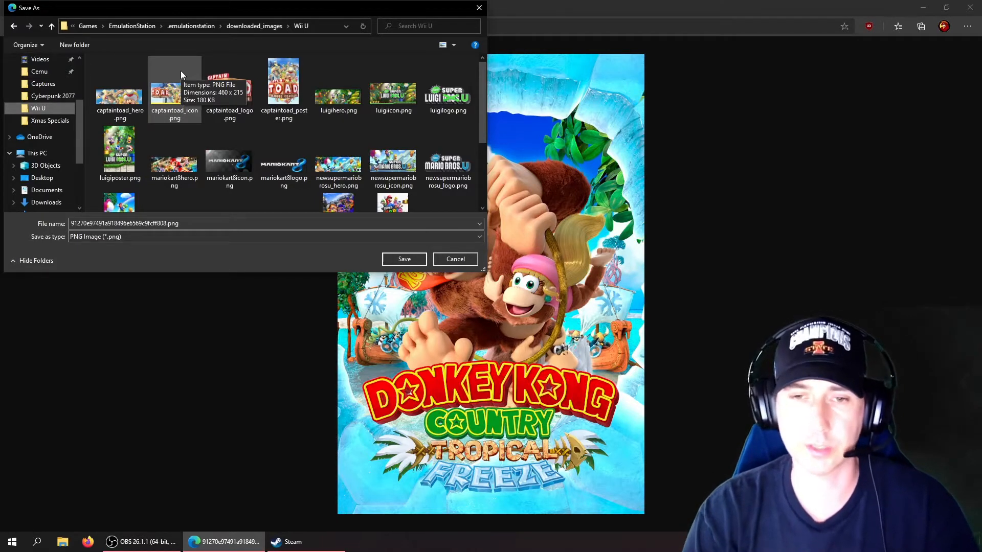
pyautogui.click(124, 223)
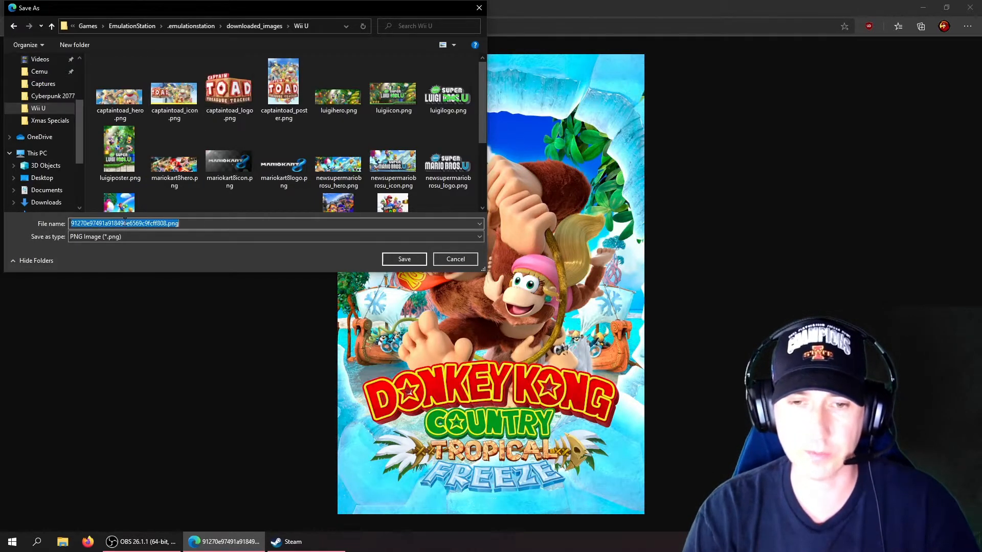
pyautogui.write('don')
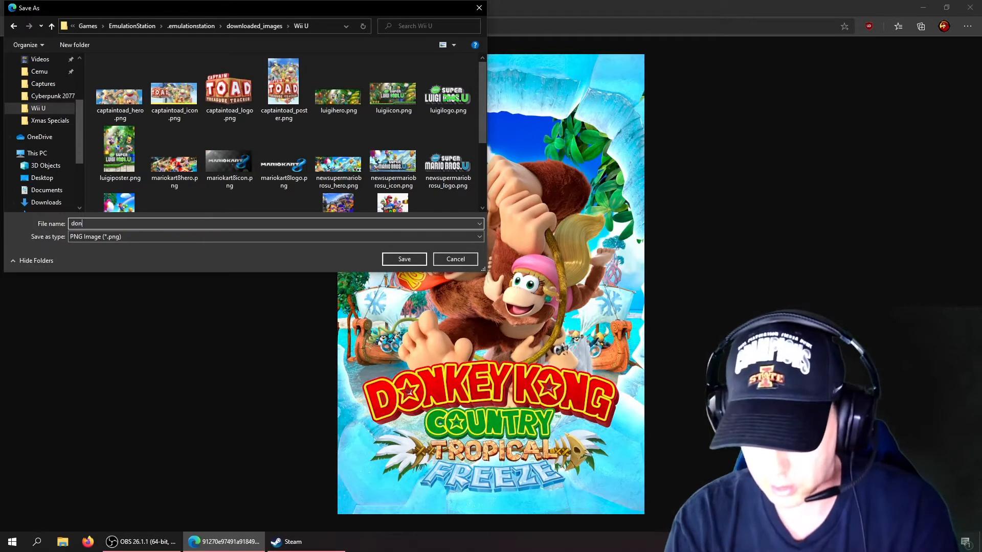
pyautogui.write('keykon')
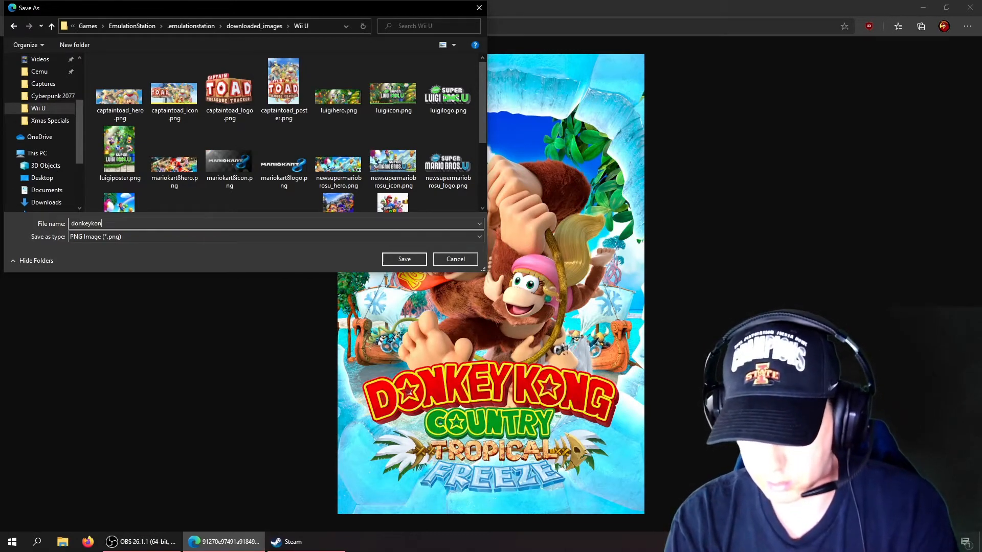
pyautogui.write('gposter')
pyautogui.press('Return')
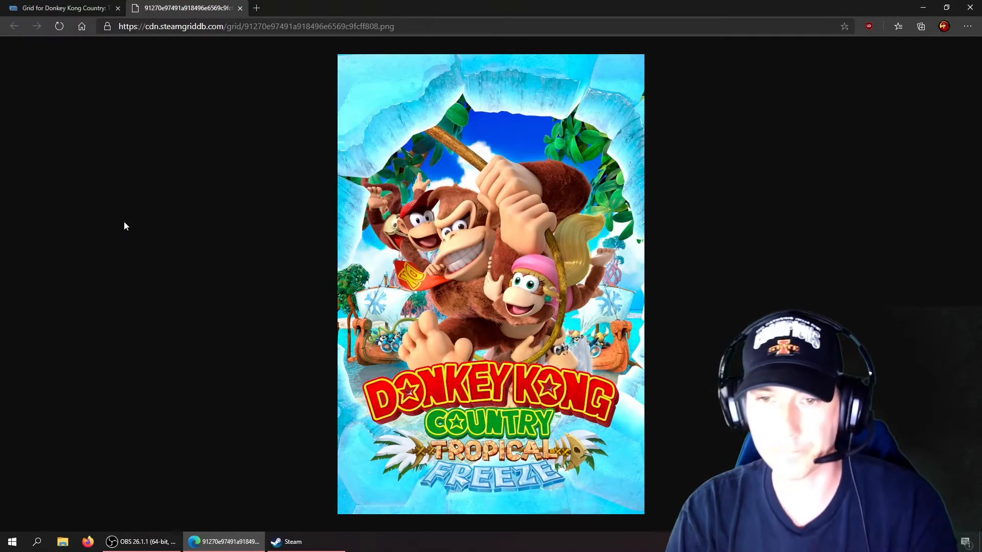
# Close the cover image, return to the game's asset page and open the full-size version of the first 460x215 grid.
pyautogui.click(240, 8)
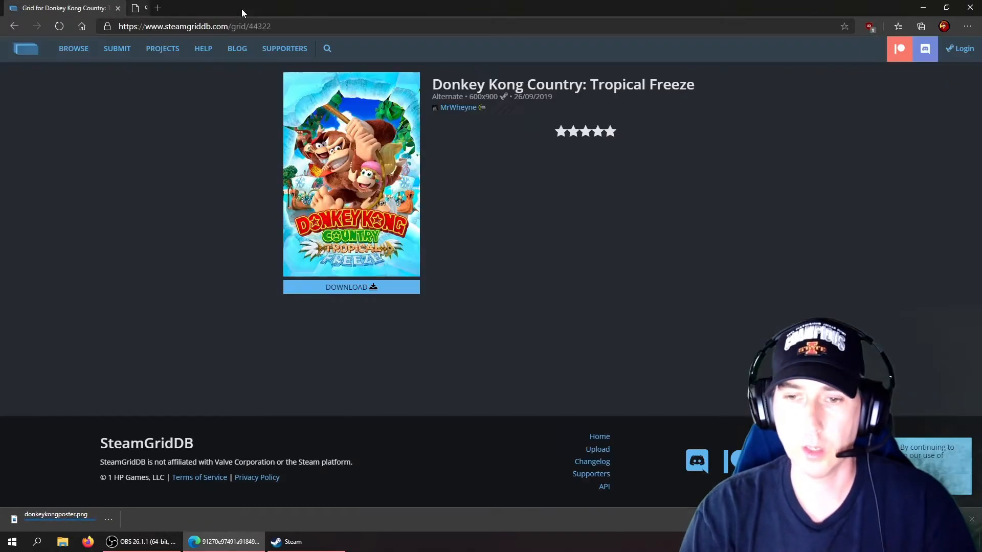
pyautogui.click(15, 27)
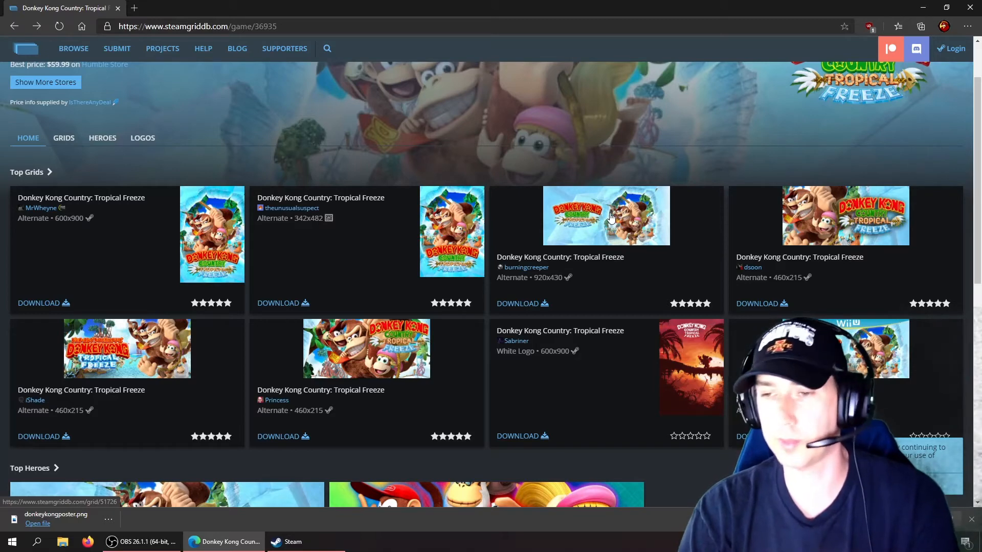
pyautogui.scroll(-2, 610, 219)
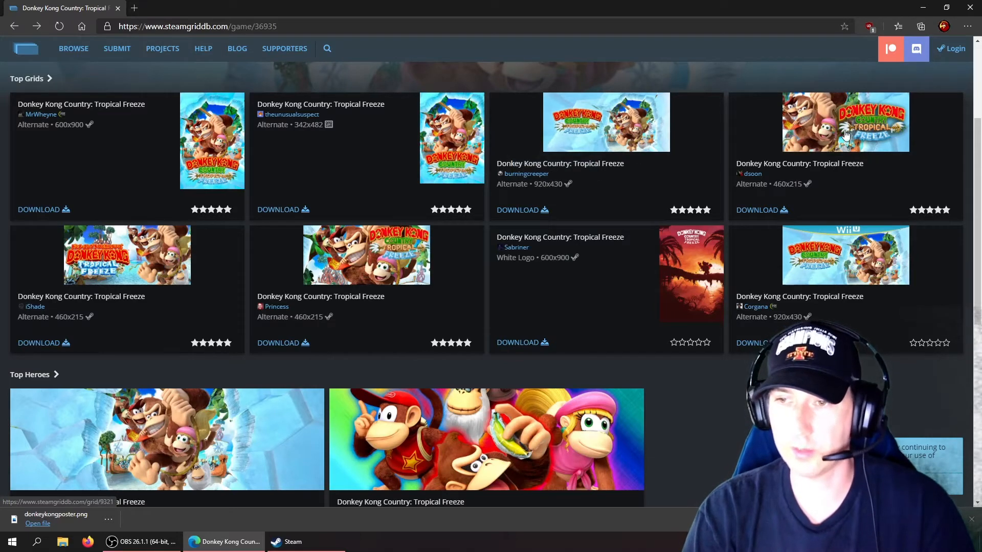
pyautogui.click(867, 134)
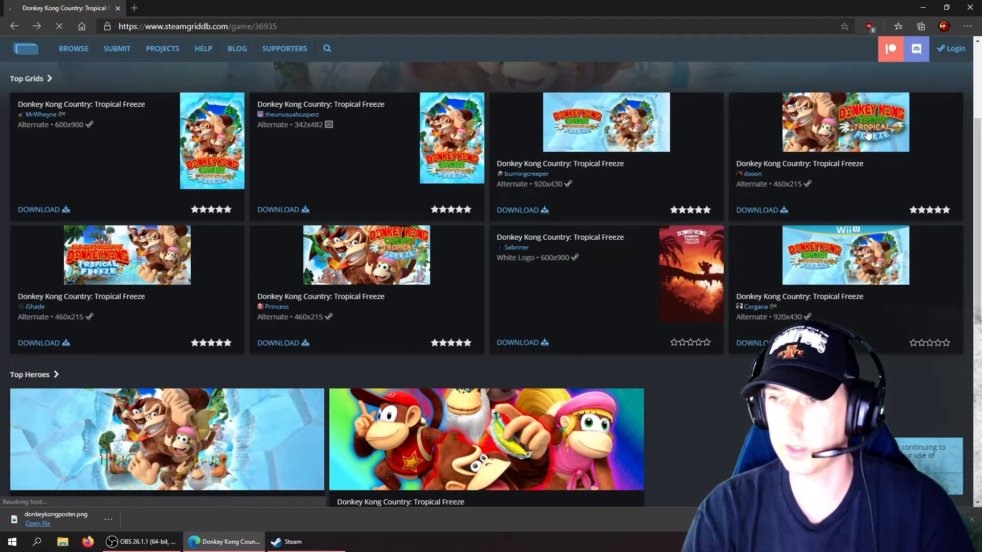
pyautogui.click(382, 161)
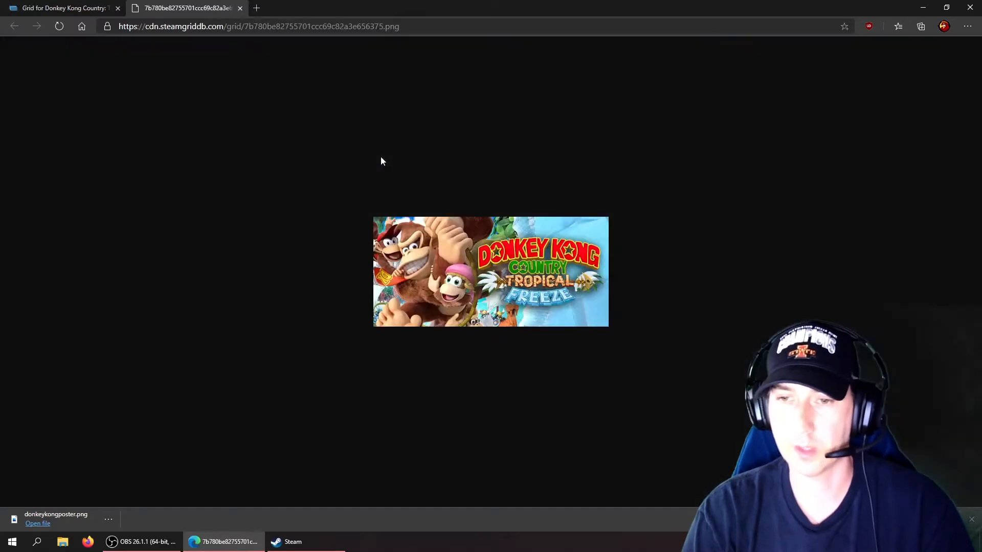
# Save the wide grid image as donkeykongicon in the Wii U folder.
pyautogui.rightClick(445, 246)
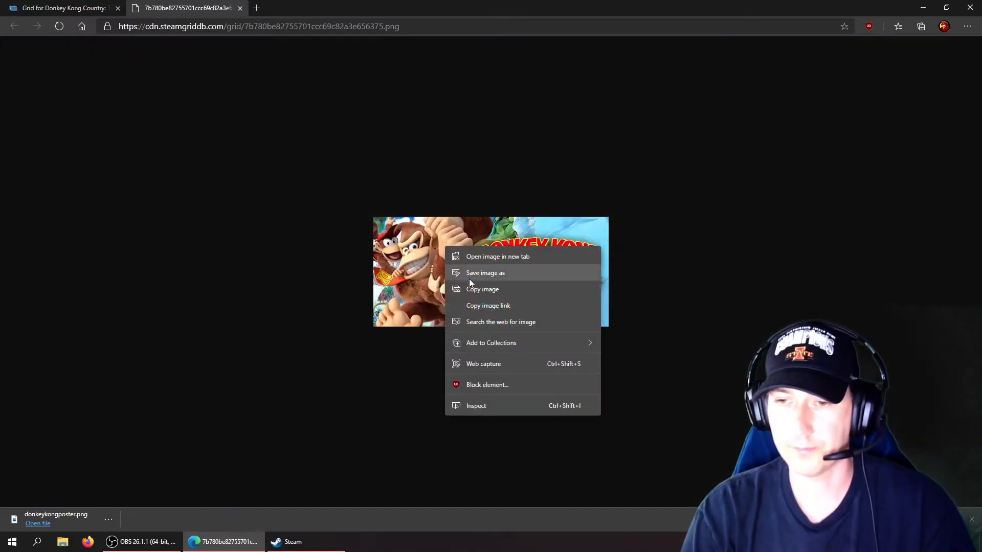
pyautogui.click(468, 278)
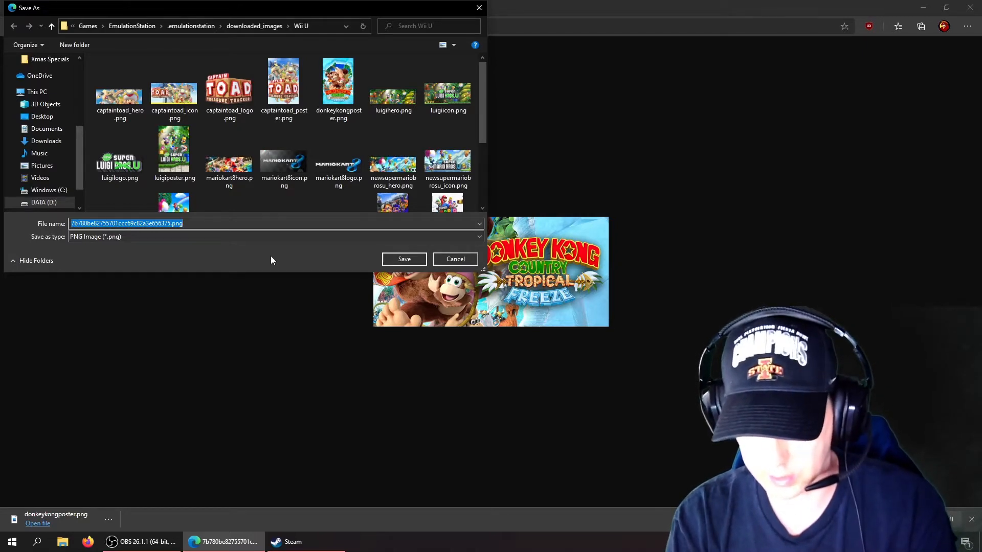
pyautogui.write('donk')
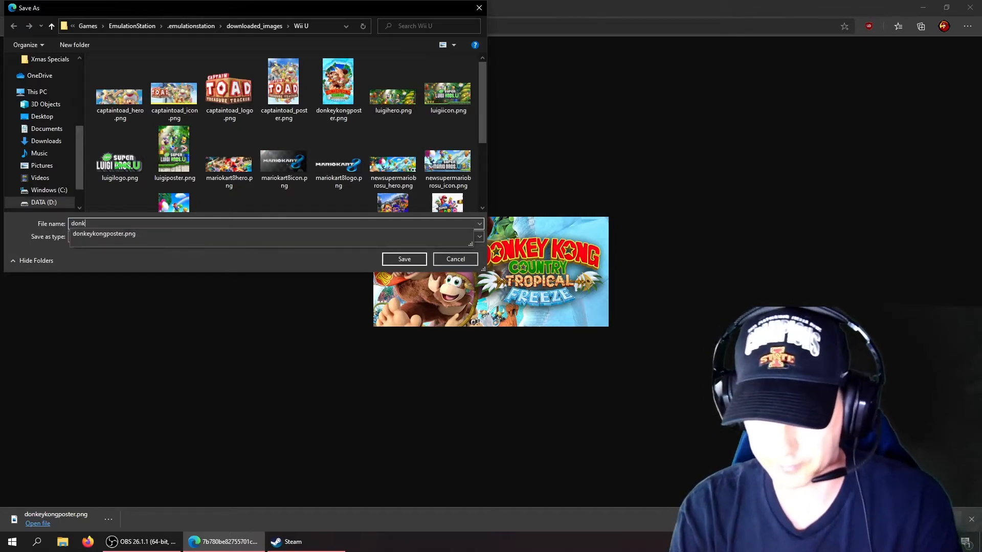
pyautogui.write('eyko')
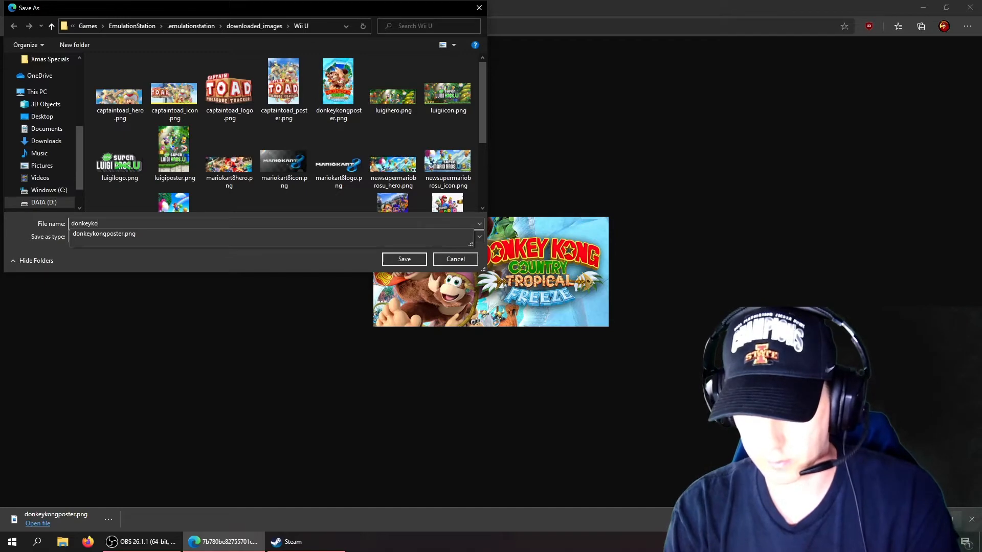
pyautogui.write('ngicon')
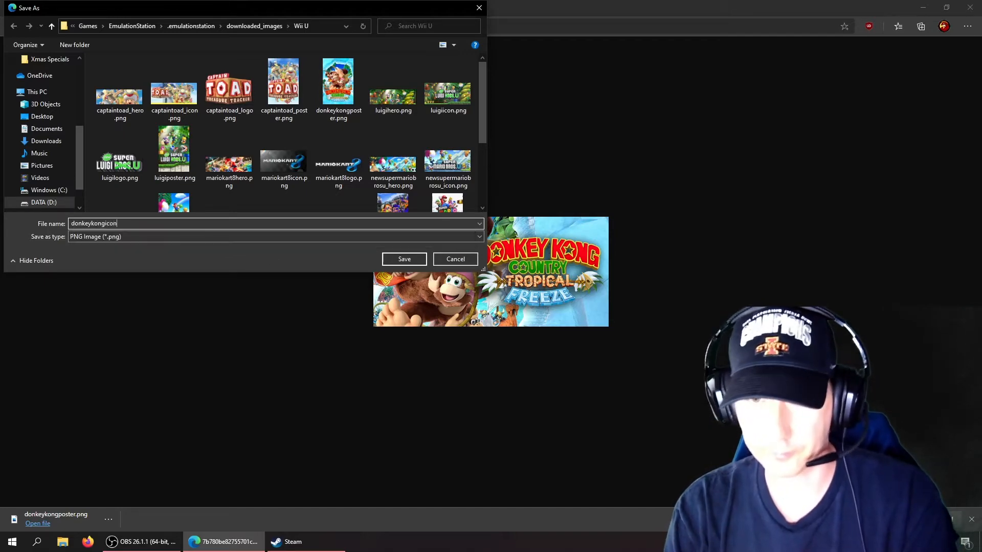
pyautogui.press('Return')
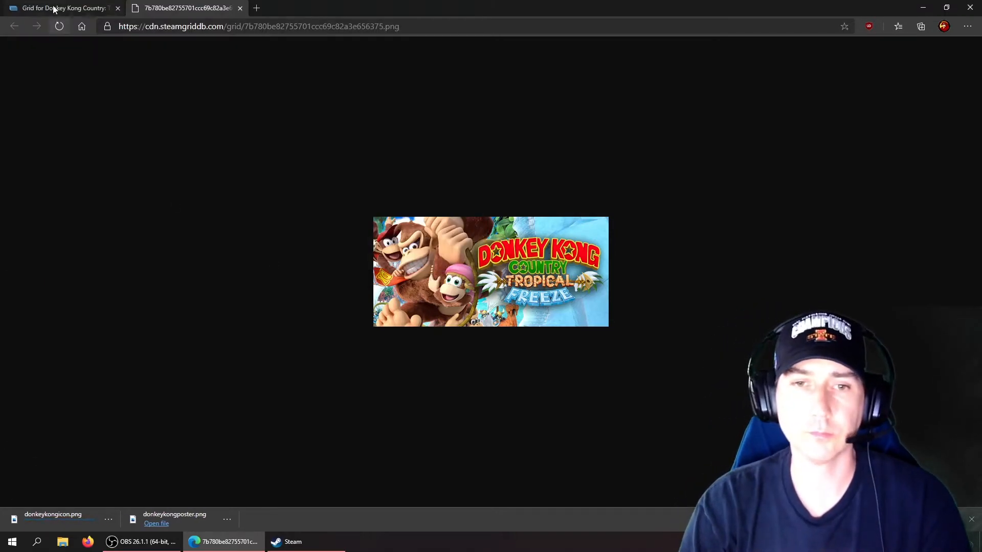
# Return to the game's asset page and open the full-size 1920x620 hero with the ice background.
pyautogui.click(54, 9)
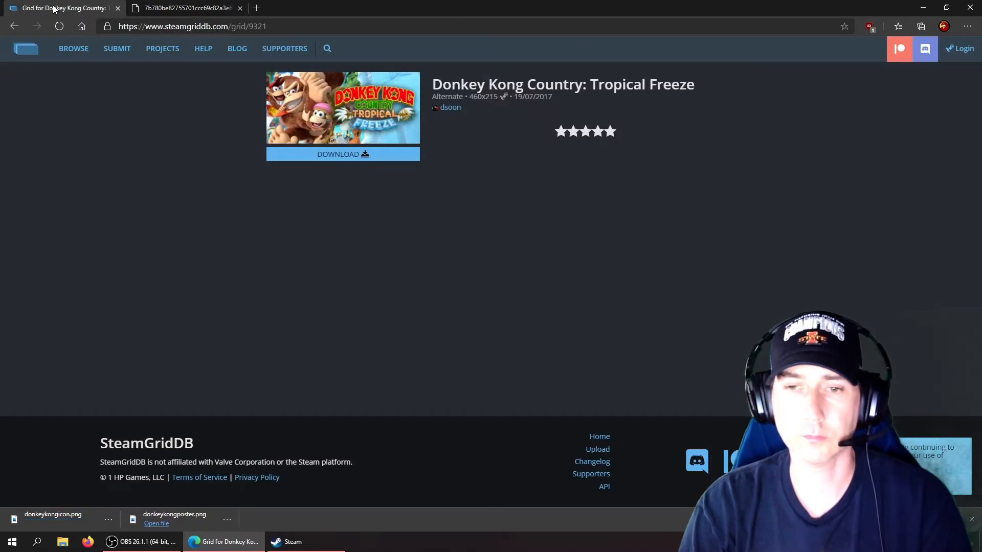
pyautogui.click(12, 25)
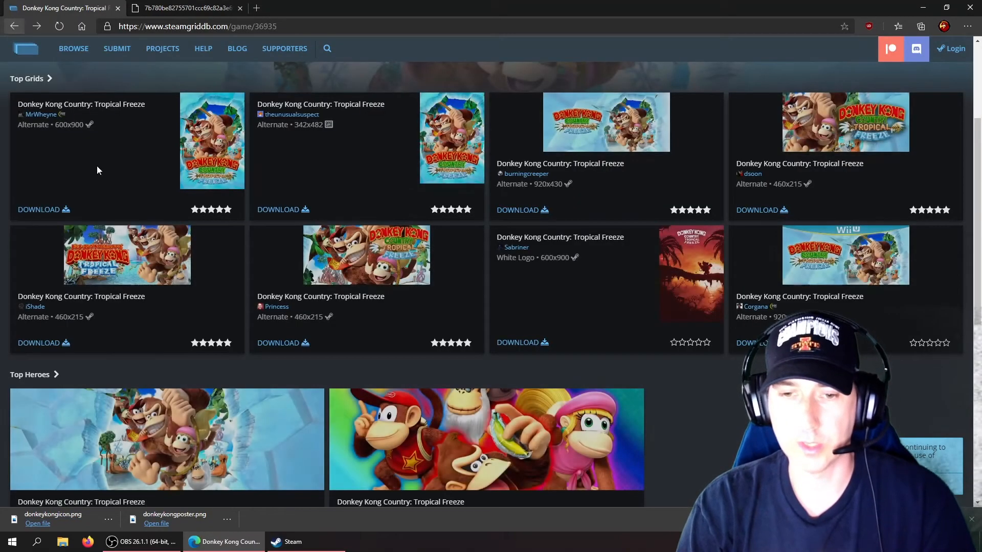
pyautogui.scroll(-4, 246, 287)
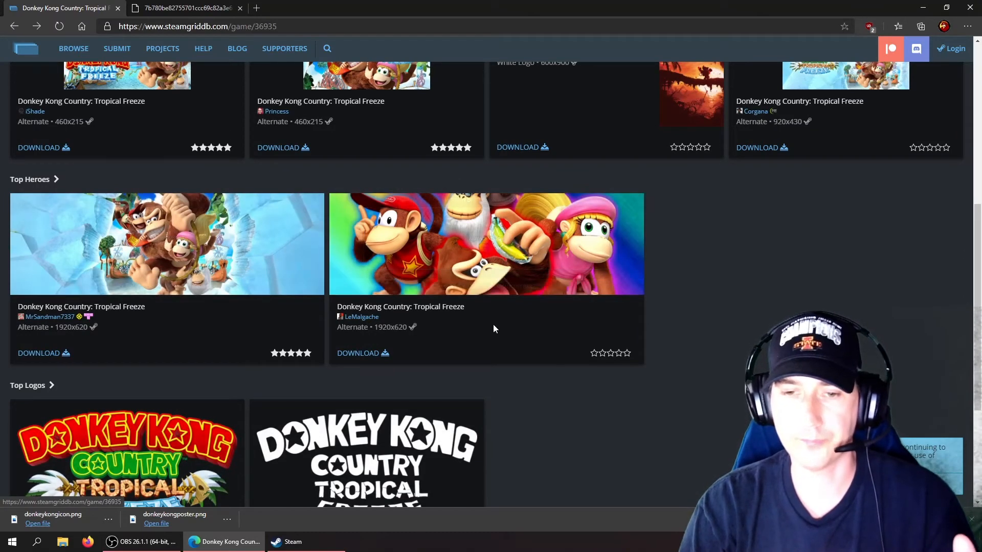
pyautogui.scroll(-2, 544, 413)
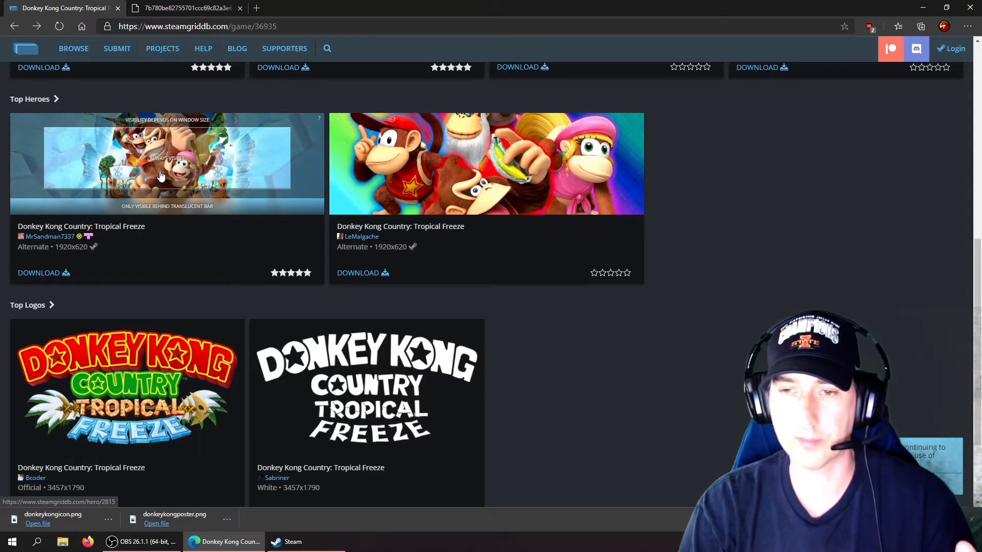
pyautogui.click(153, 175)
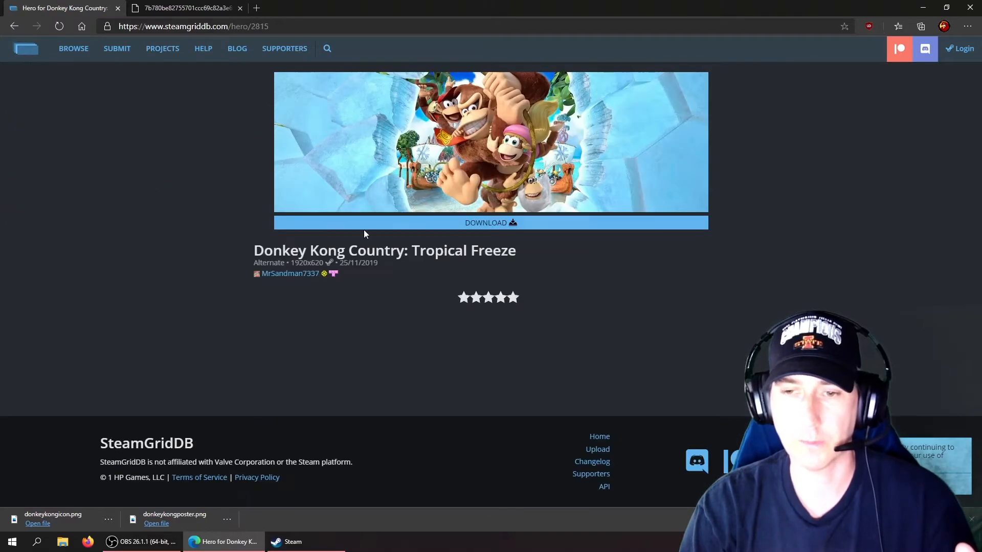
pyautogui.click(424, 224)
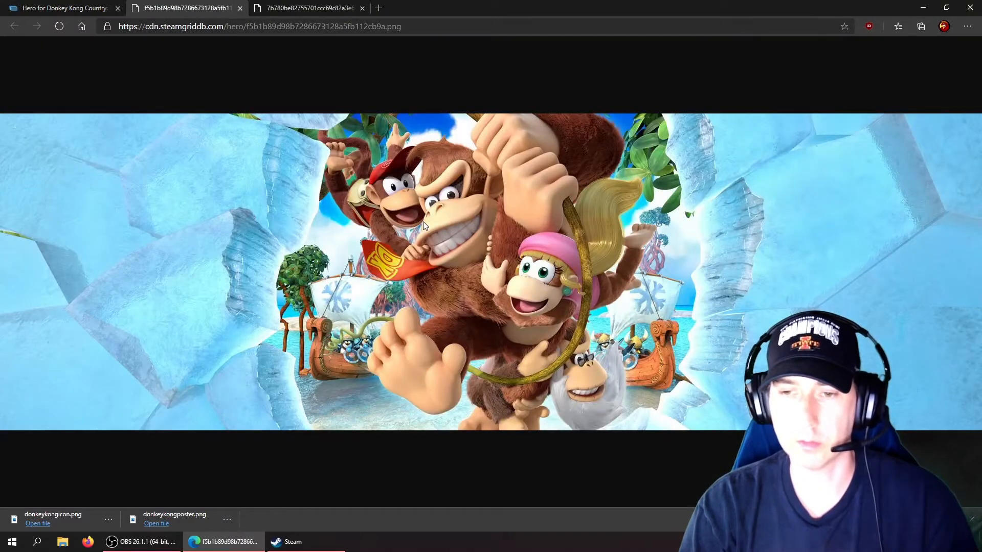
# Save the hero image as donkeykonghero in the Wii U folder.
pyautogui.rightClick(423, 225)
pyautogui.click(432, 250)
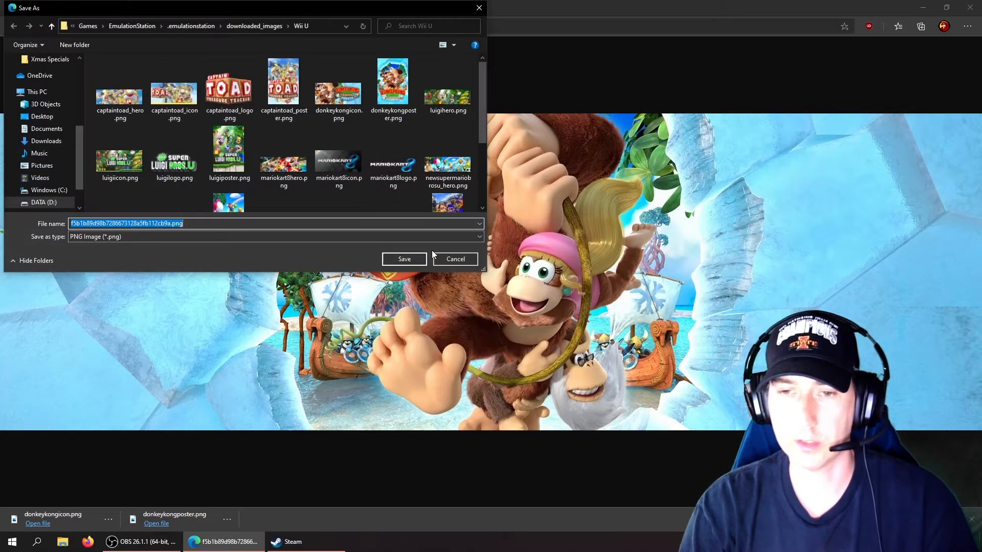
pyautogui.write('donke')
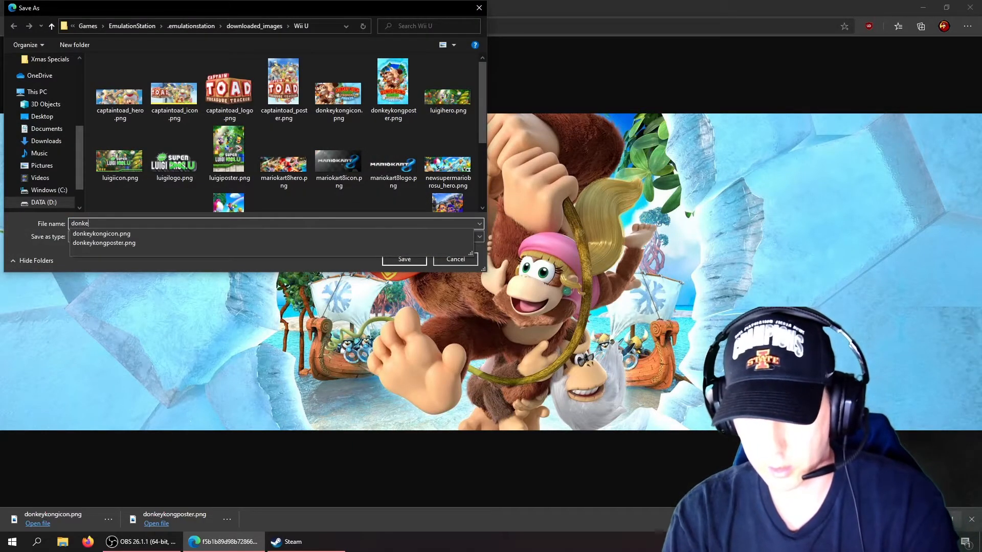
pyautogui.write('ykonghero')
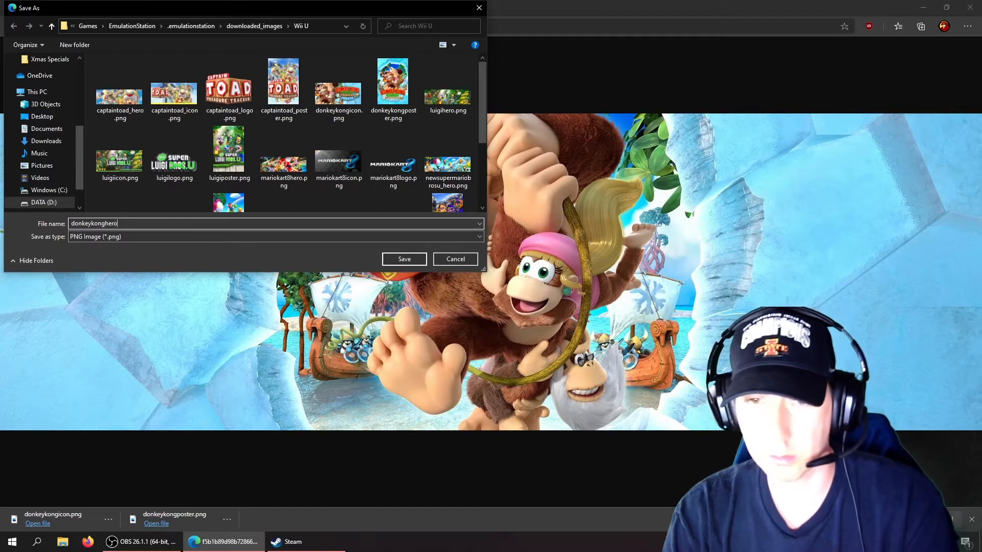
pyautogui.press('Return')
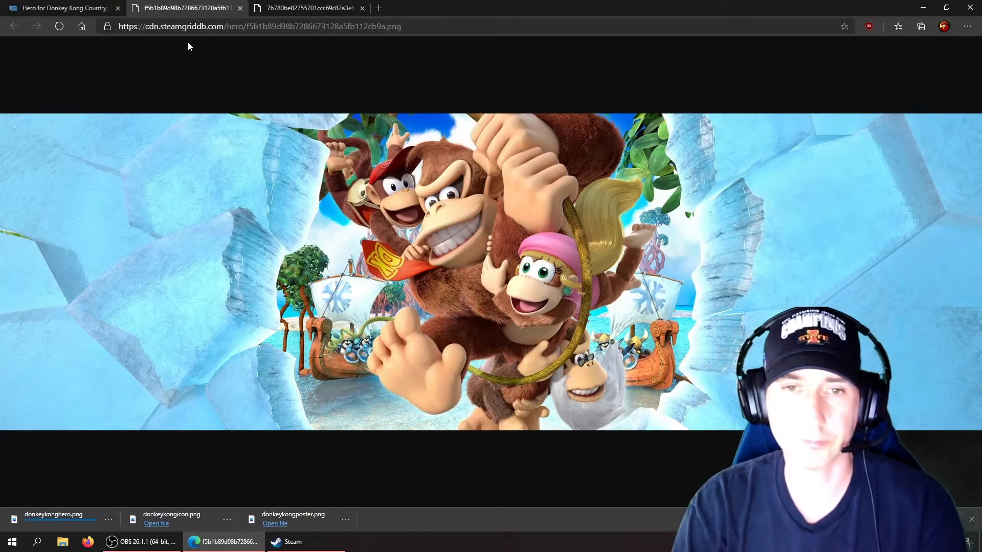
# Return to the game's asset page and open the full-size version of the colored official 3457x1790 logo.
pyautogui.click(69, 9)
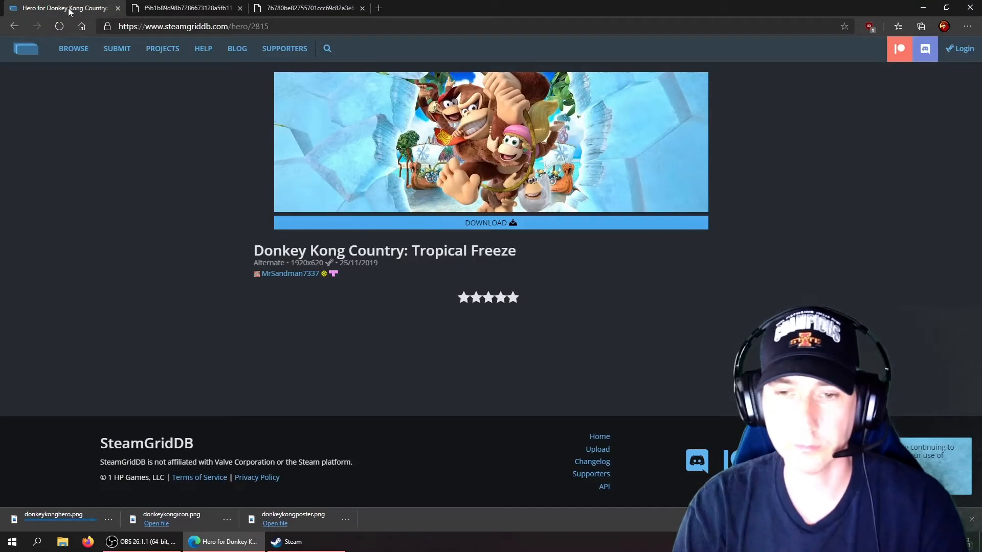
pyautogui.click(16, 30)
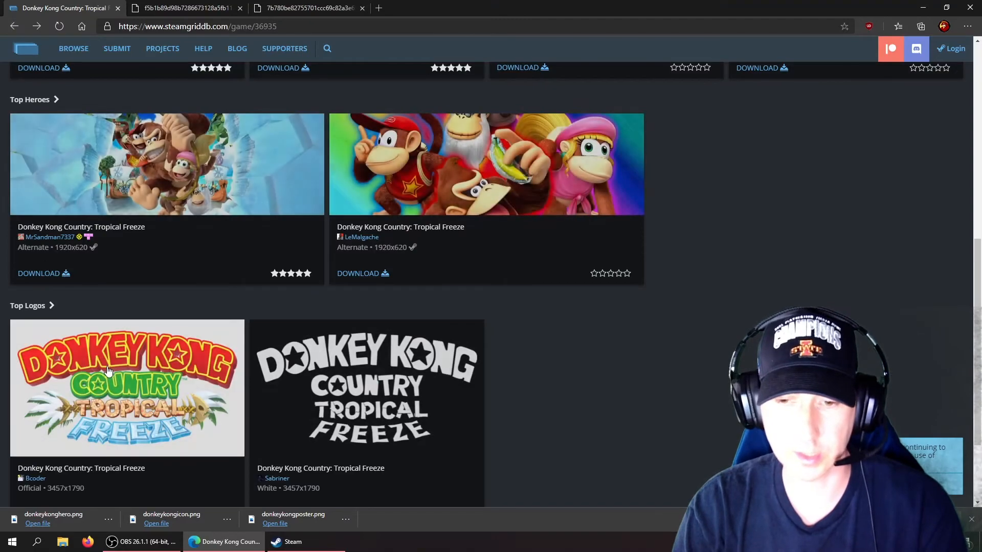
pyautogui.click(107, 378)
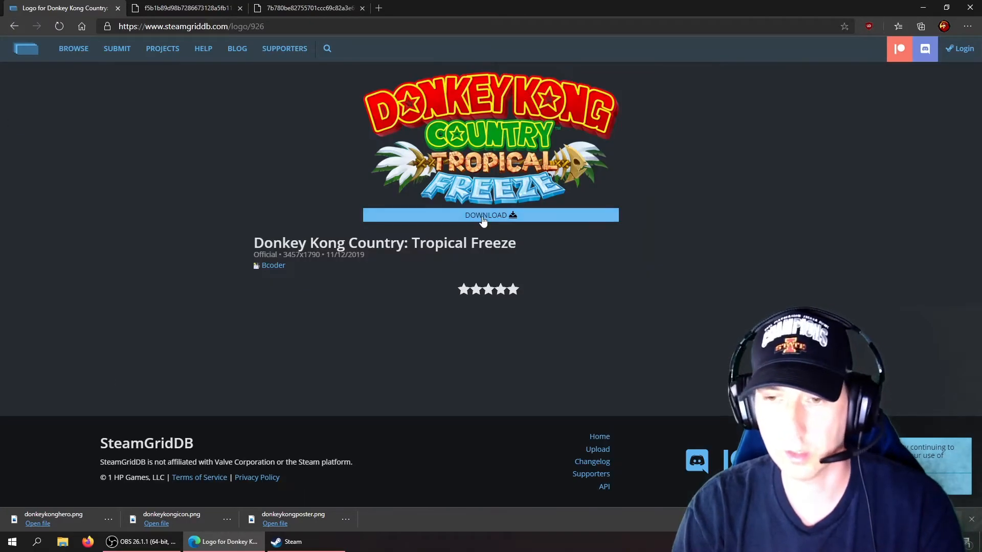
pyautogui.click(483, 217)
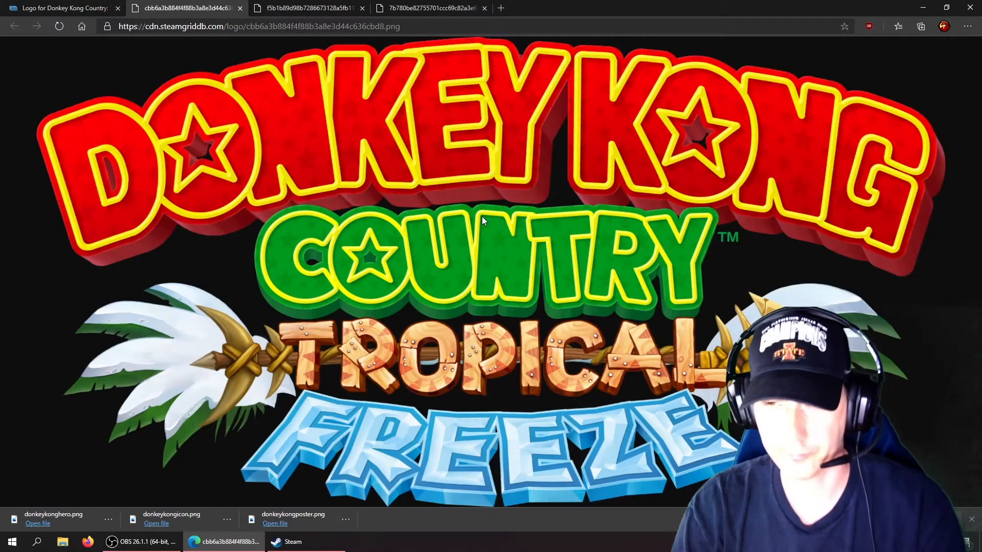
# Save the logo image as donkeykonglogo in the Wii U folder and close the browser.
pyautogui.rightClick(481, 216)
pyautogui.click(494, 242)
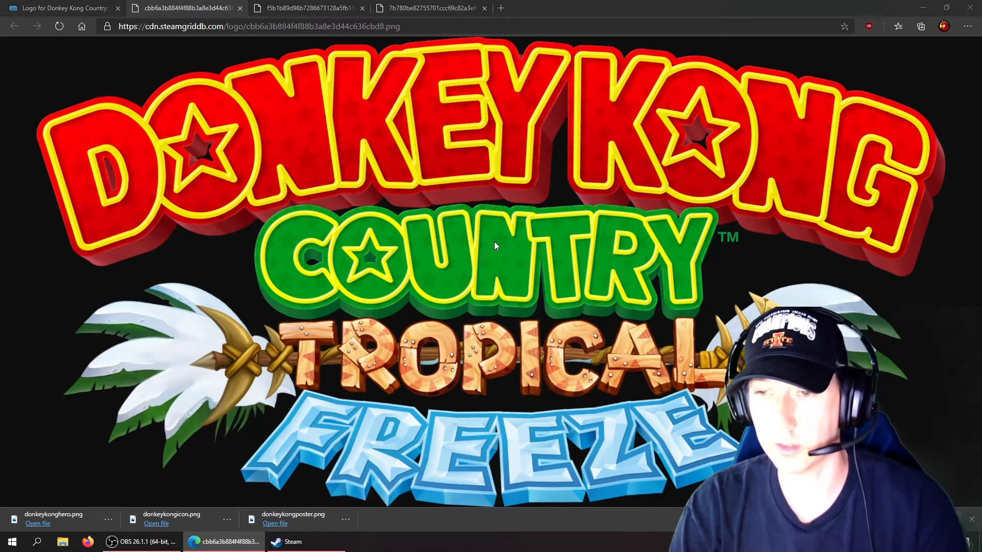
pyautogui.write('donke')
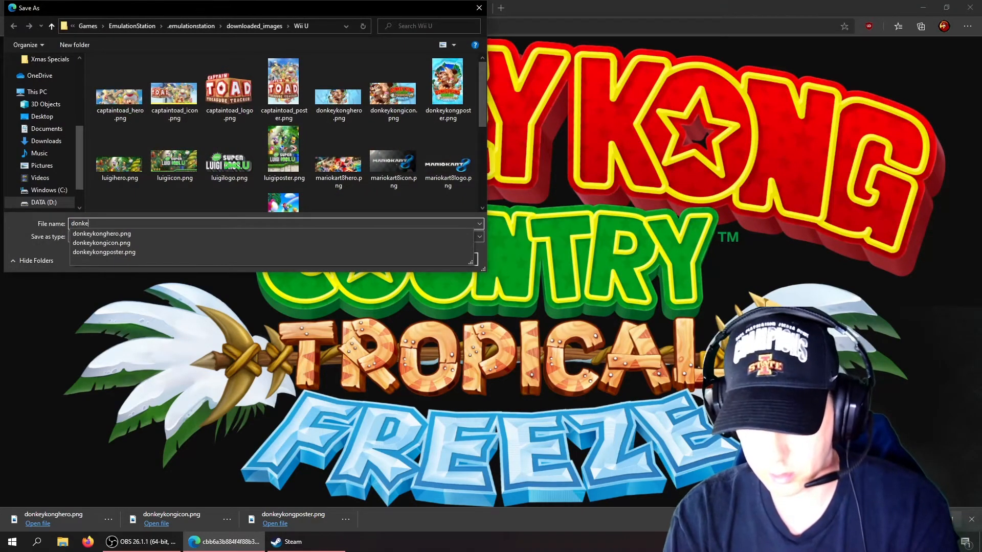
pyautogui.write('ykong')
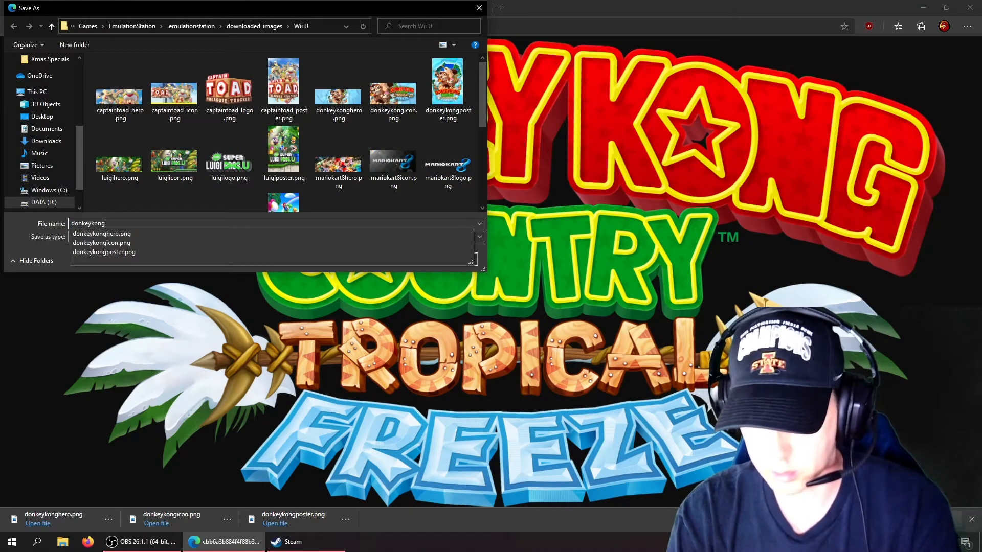
pyautogui.write('logo')
pyautogui.press('Return')
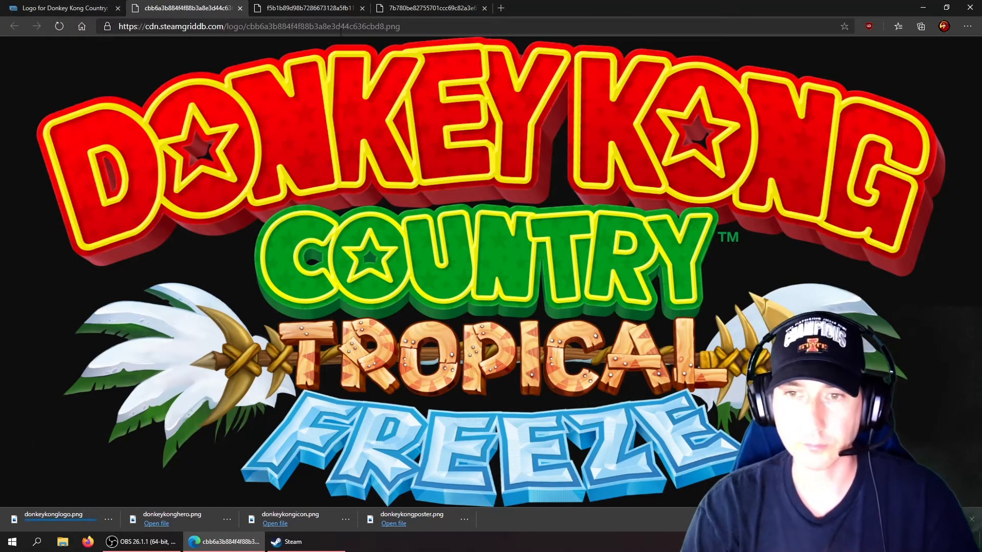
pyautogui.click(963, 11)
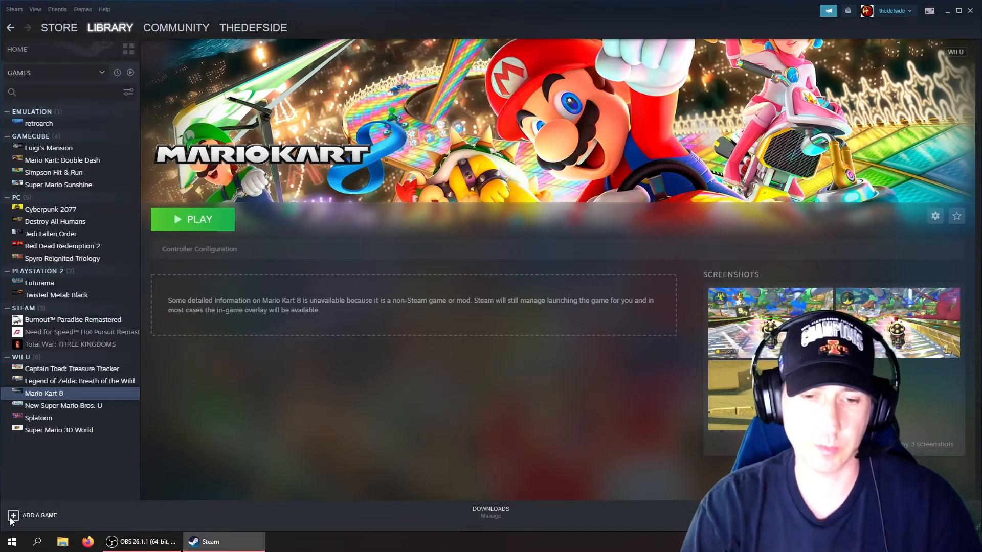
# In Steam, add Cemu.exe from the EmulationStation emulators\Cemu folder to the library as a non-Steam game.
pyautogui.click(29, 517)
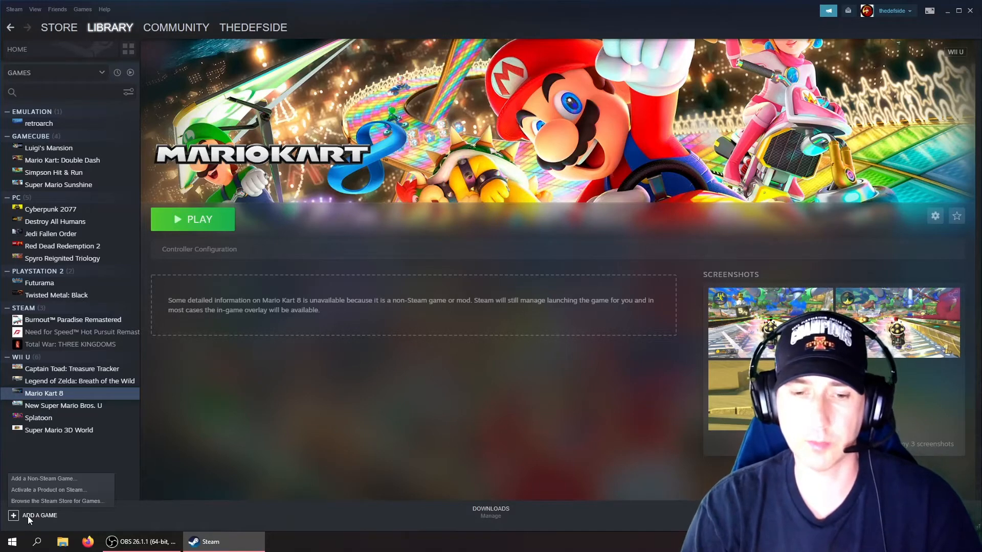
pyautogui.click(40, 480)
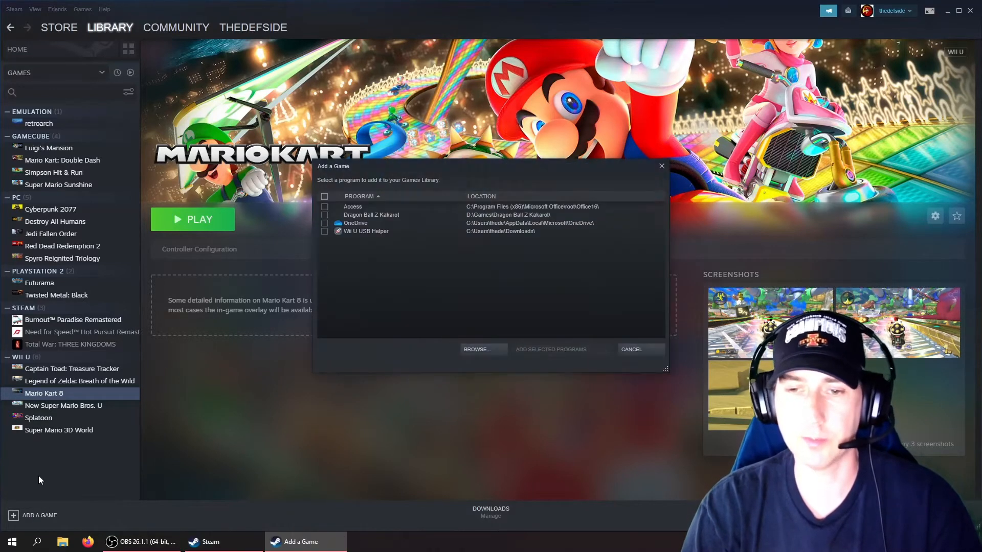
pyautogui.click(475, 349)
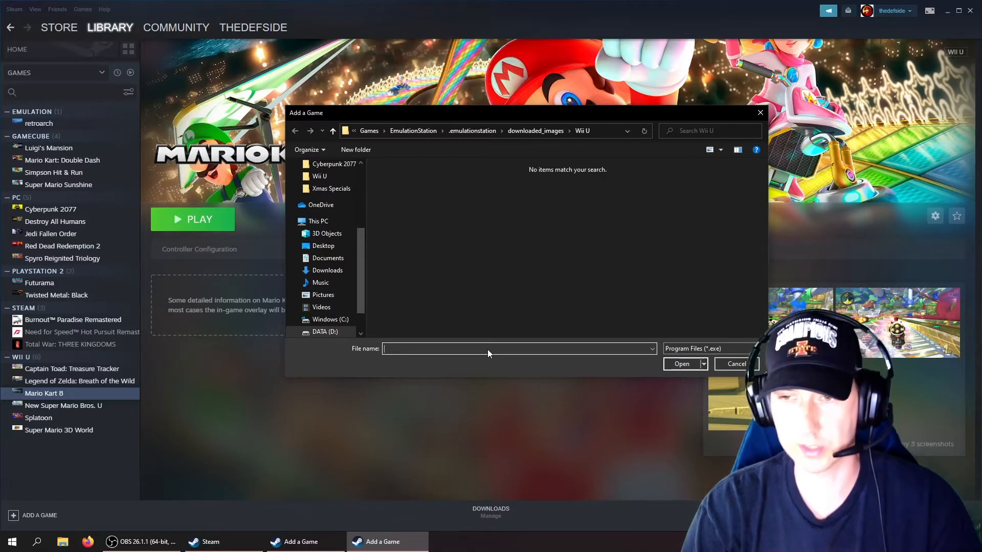
pyautogui.click(486, 131)
pyautogui.doubleClick(398, 190)
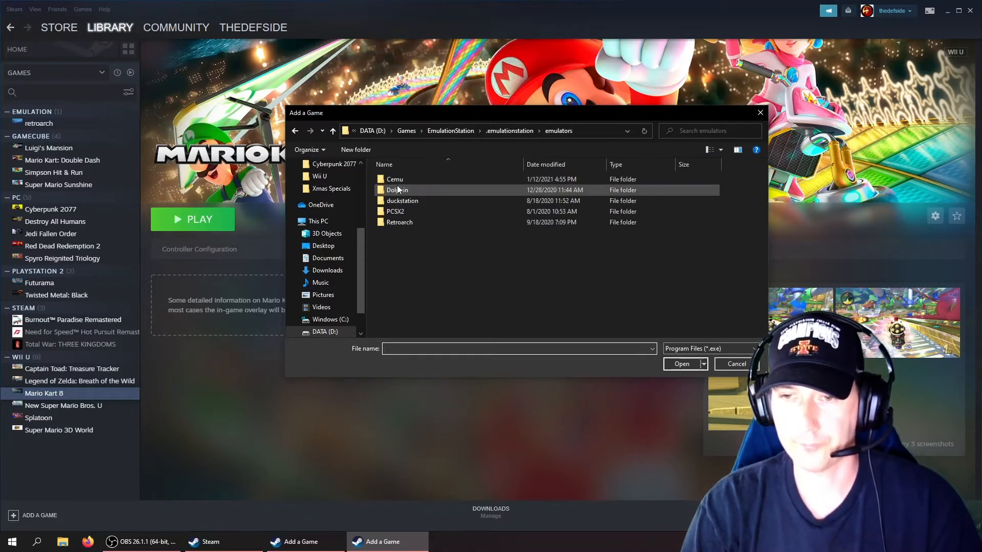
pyautogui.doubleClick(397, 181)
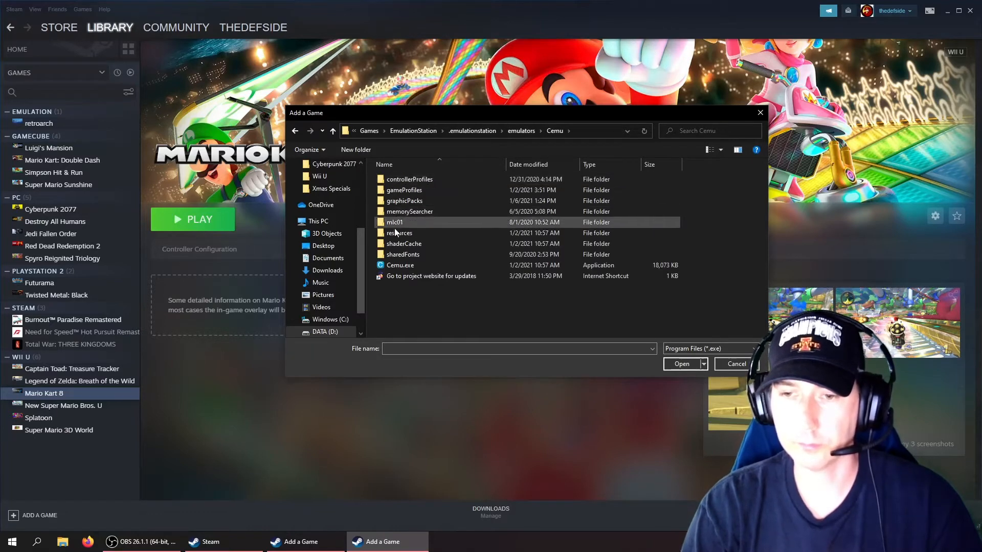
pyautogui.click(397, 265)
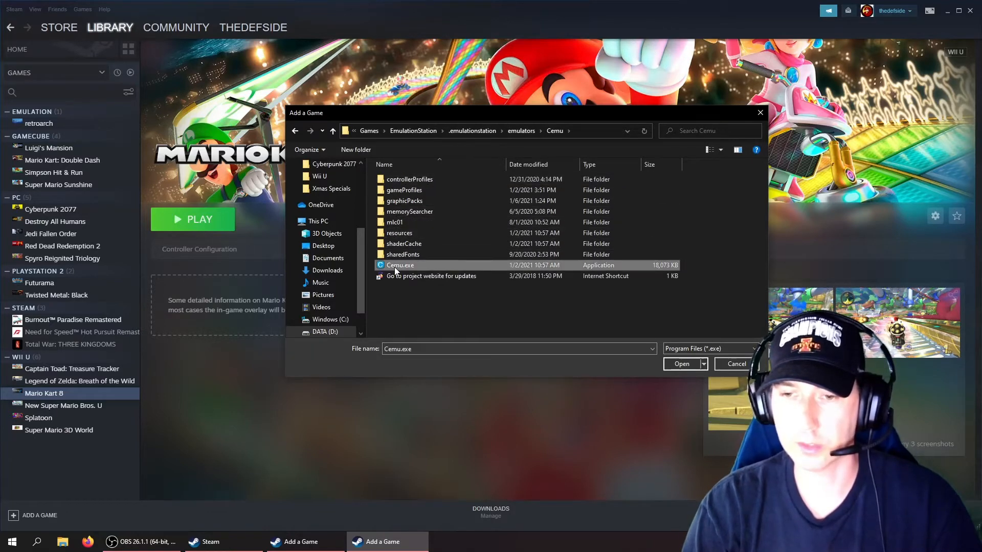
pyautogui.click(680, 363)
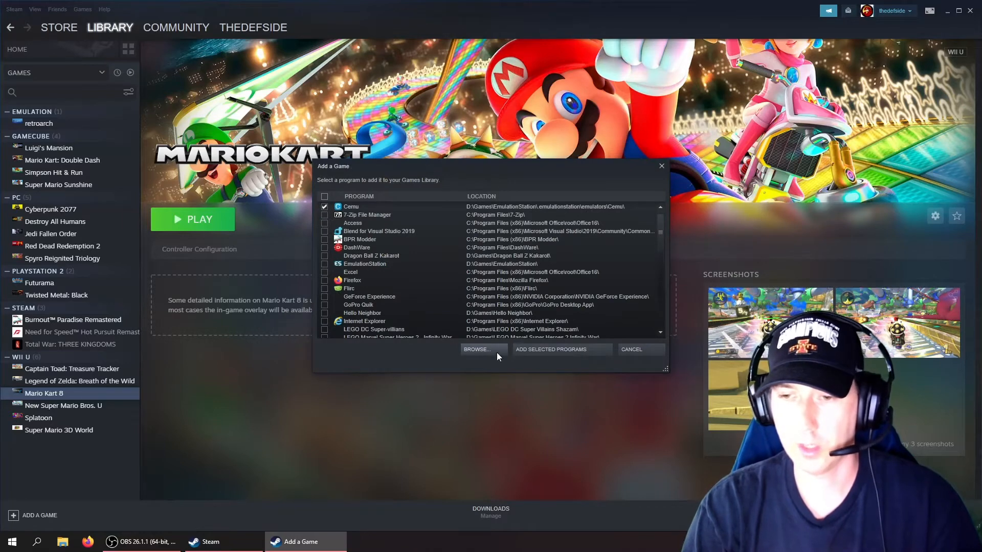
pyautogui.click(542, 348)
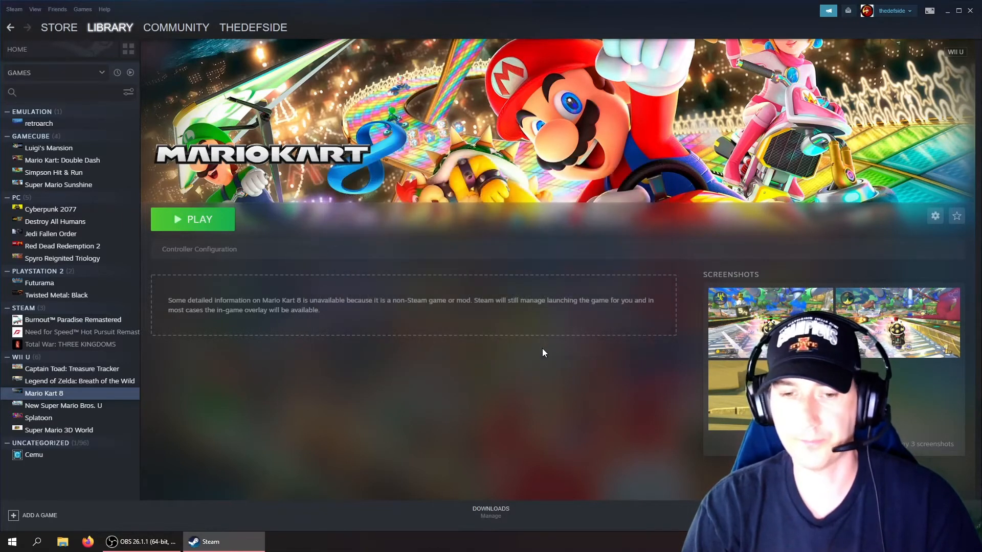
# Open the properties of the Cemu shortcut and rename it Donkey Kong Country: Tropical Freeze.
pyautogui.click(45, 460)
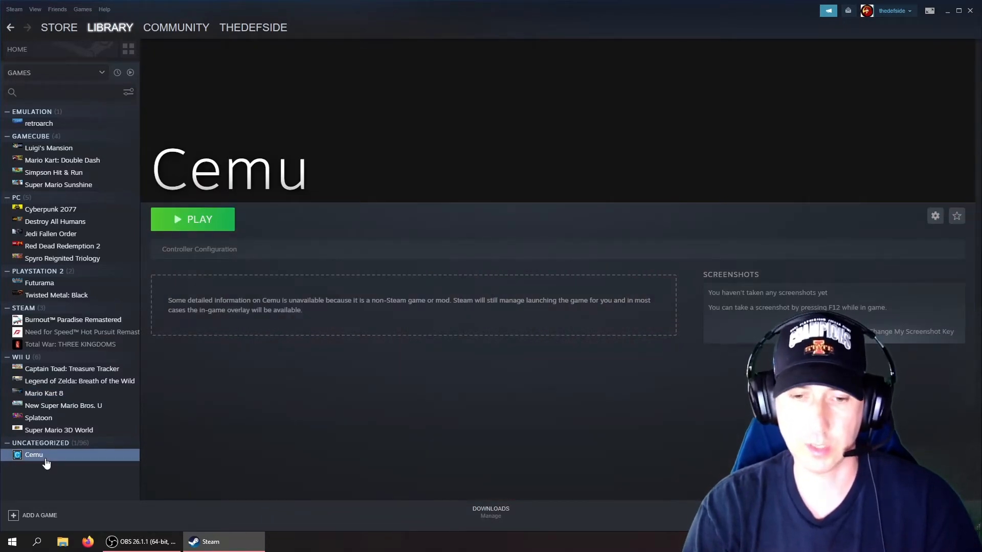
pyautogui.rightClick(46, 462)
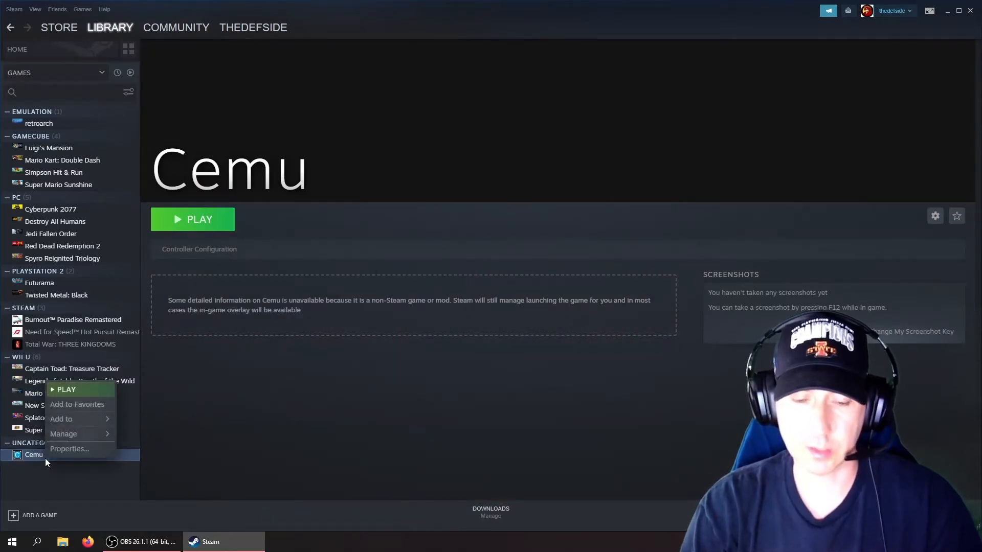
pyautogui.click(54, 450)
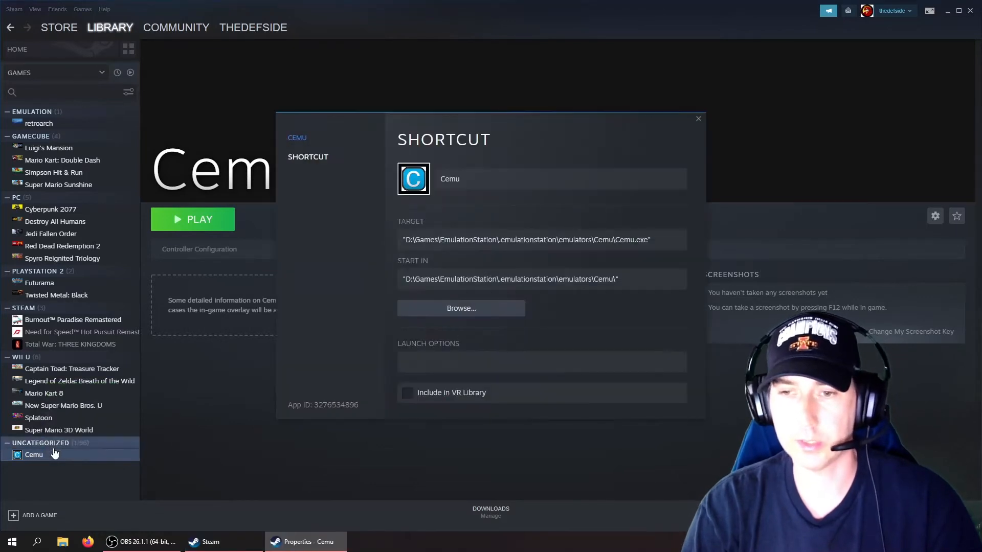
pyautogui.click(478, 182)
pyautogui.press('BackSpace')
pyautogui.press('BackSpace')
pyautogui.press('BackSpace')
pyautogui.press('BackSpace')
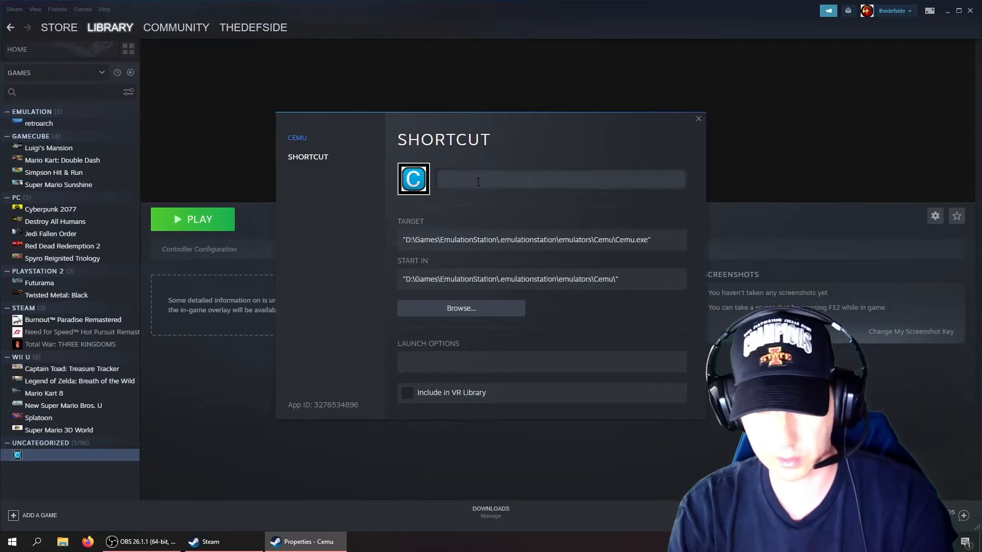
pyautogui.write('Donk')
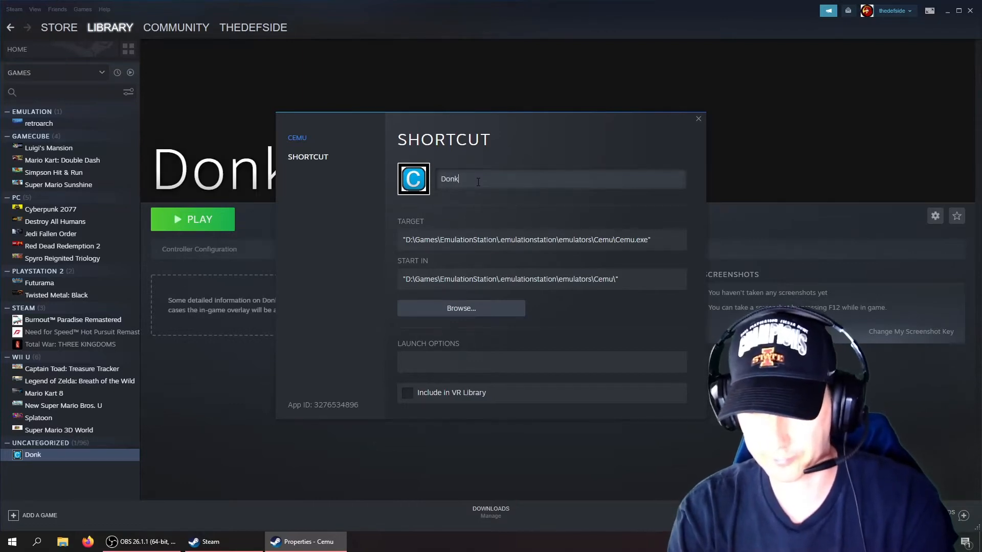
pyautogui.write('ey Kong')
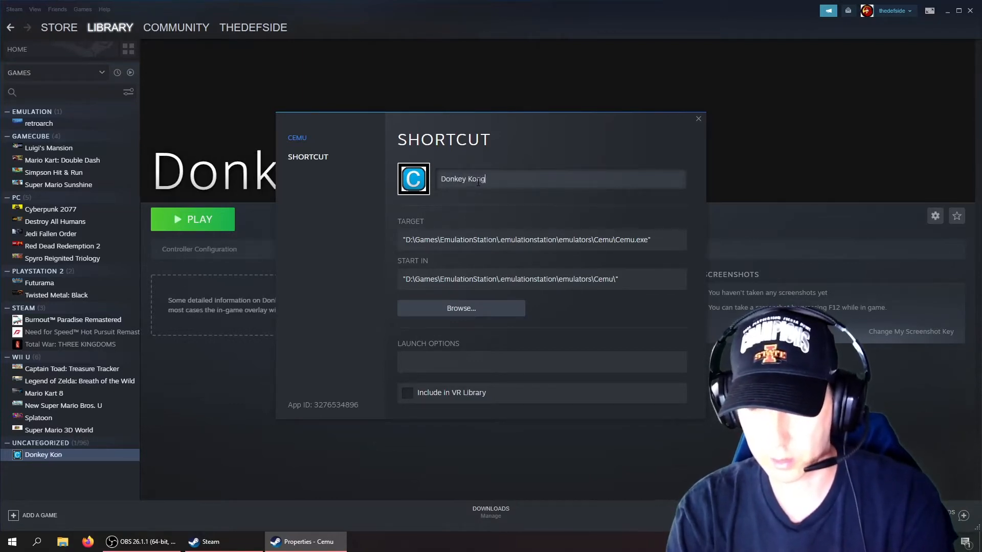
pyautogui.write(' Country')
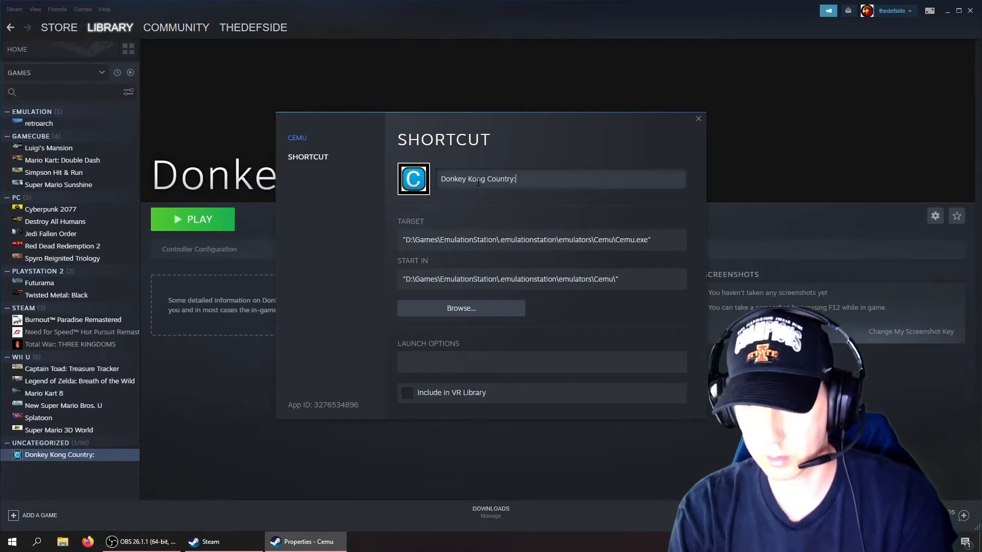
pyautogui.write(': Tropic')
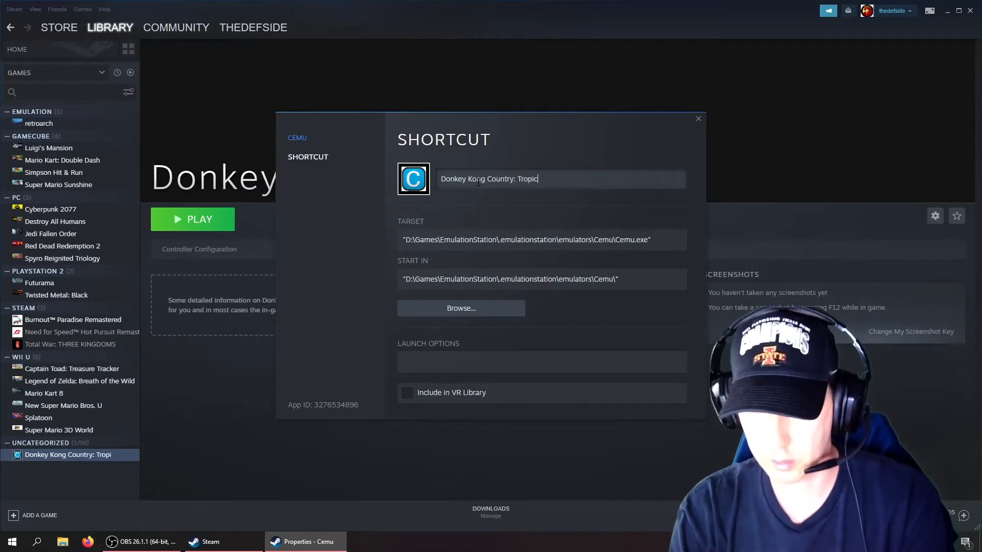
pyautogui.write('al Fre')
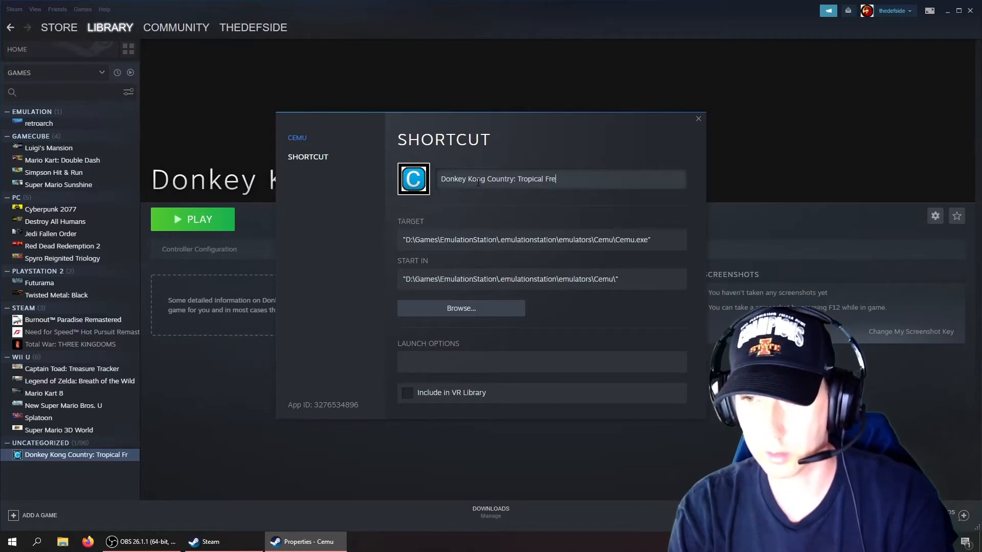
pyautogui.write('eze')
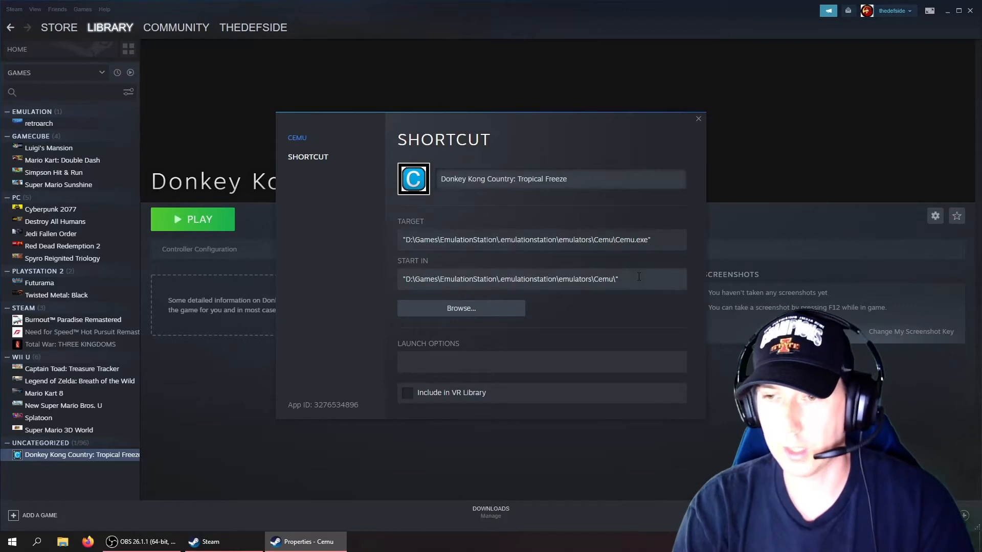
# Start choosing a custom icon for the shortcut and browse to the downloaded_images\Wii U folder.
pyautogui.click(418, 183)
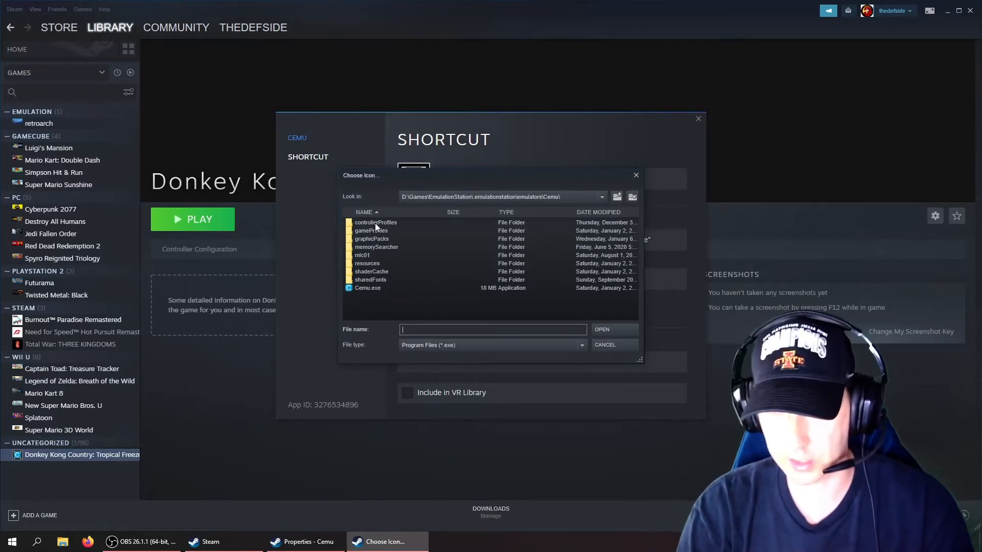
pyautogui.click(621, 196)
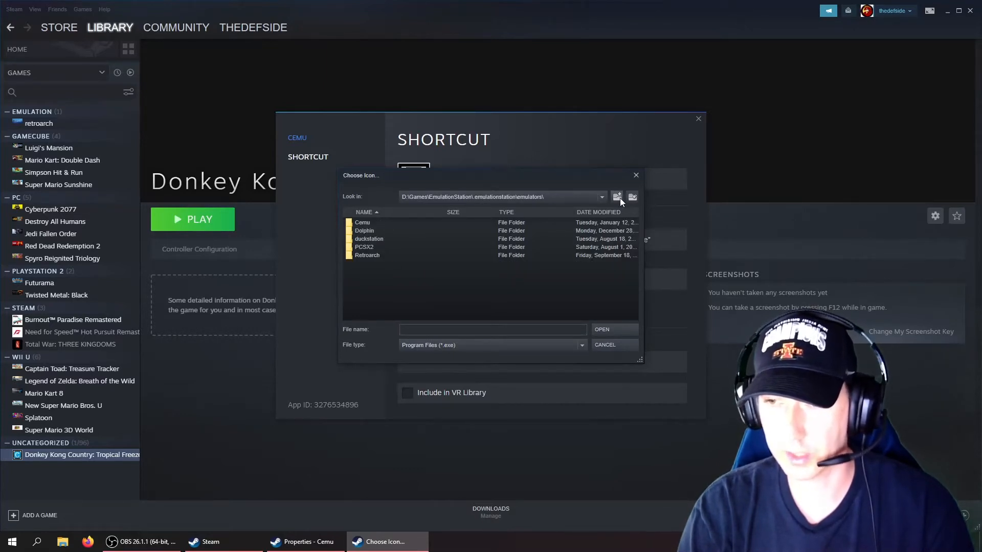
pyautogui.click(620, 198)
pyautogui.doubleClick(386, 221)
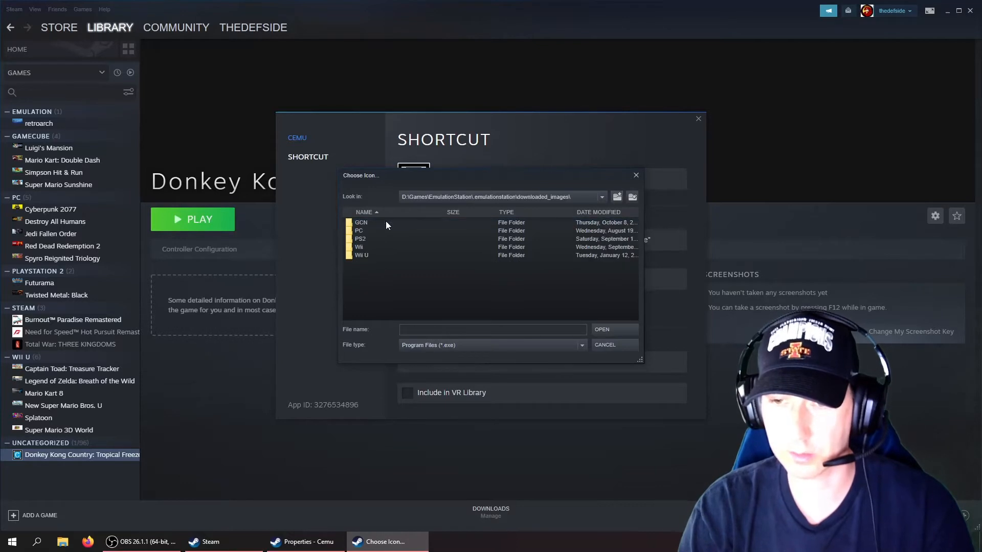
pyautogui.doubleClick(359, 255)
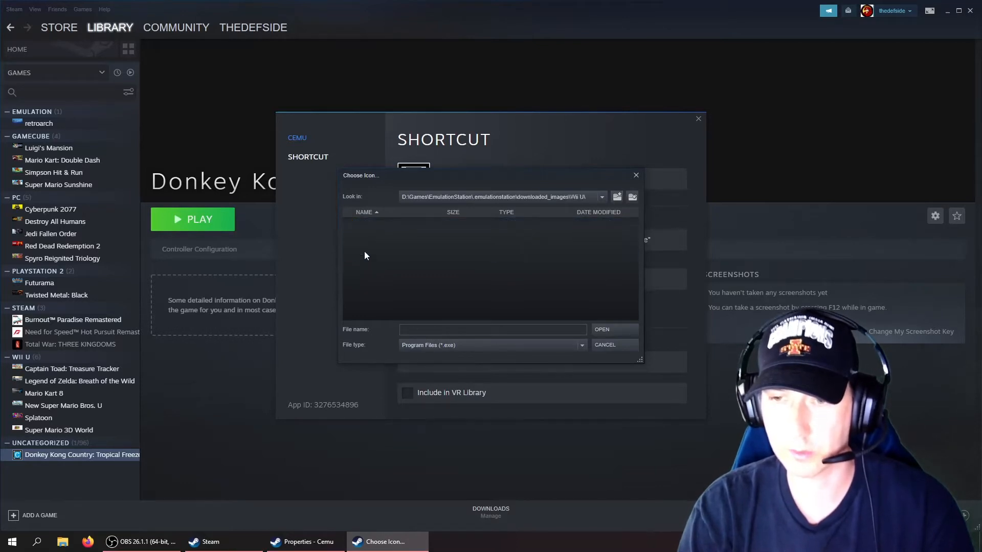
# Filter the file list to image files and set donkeykongicon.png as the shortcut's icon.
pyautogui.click(444, 345)
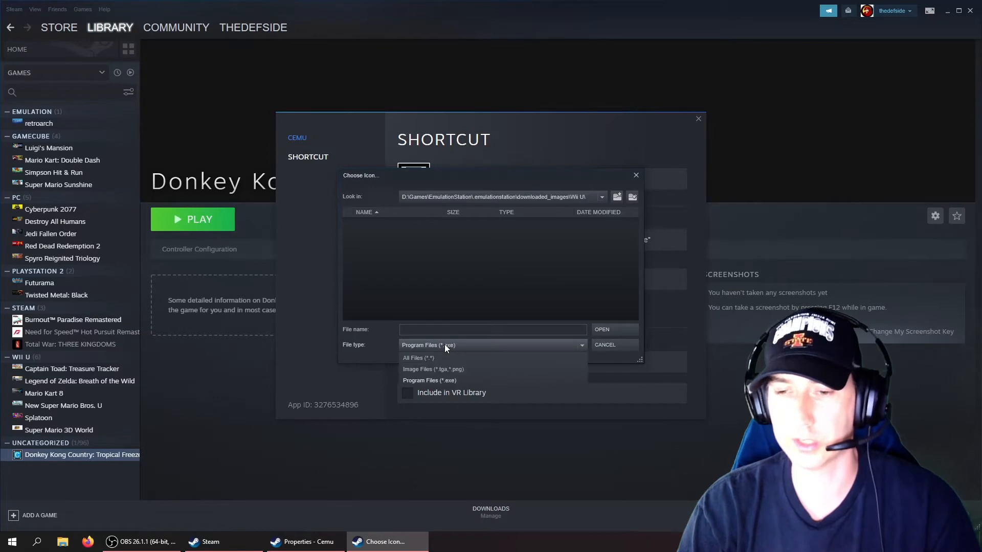
pyautogui.click(428, 369)
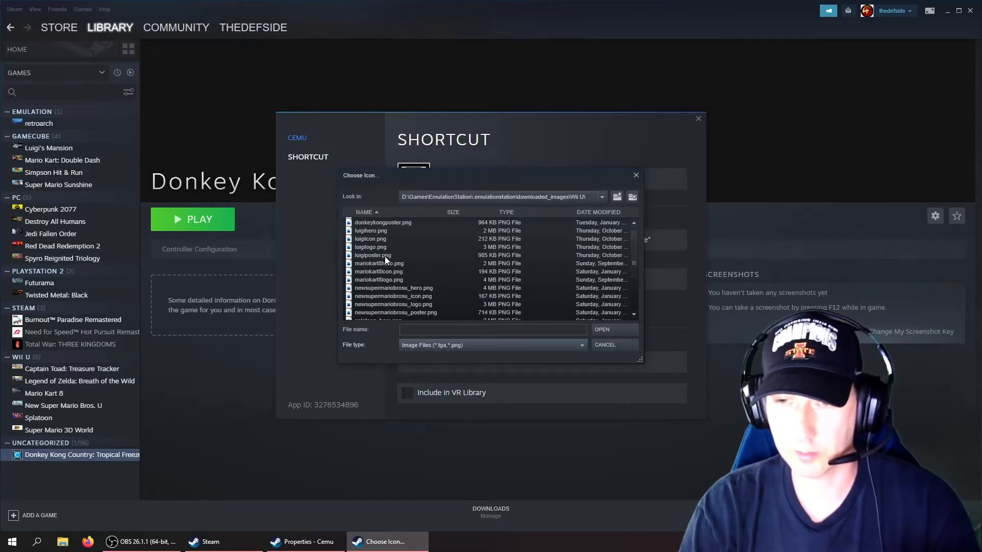
pyautogui.scroll(3, 384, 256)
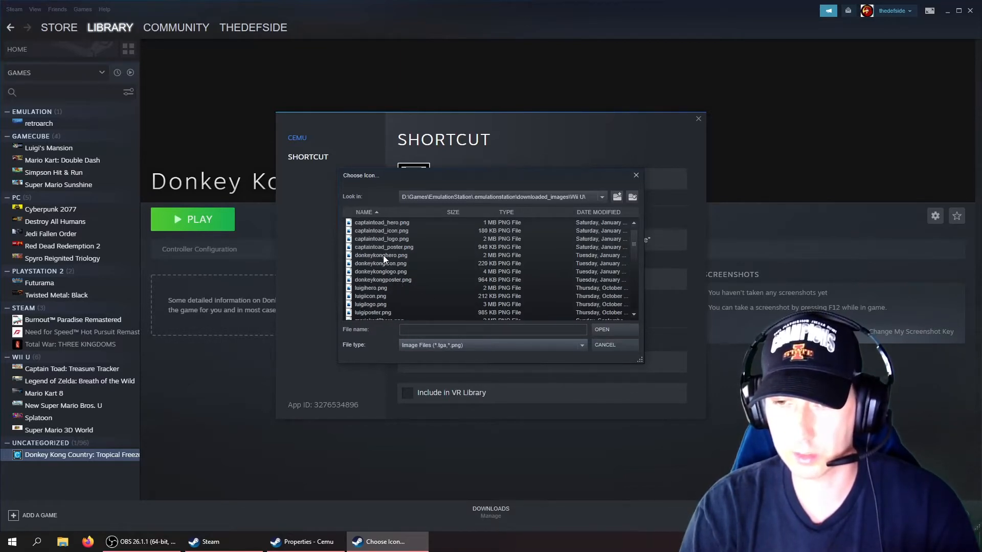
pyautogui.click(379, 265)
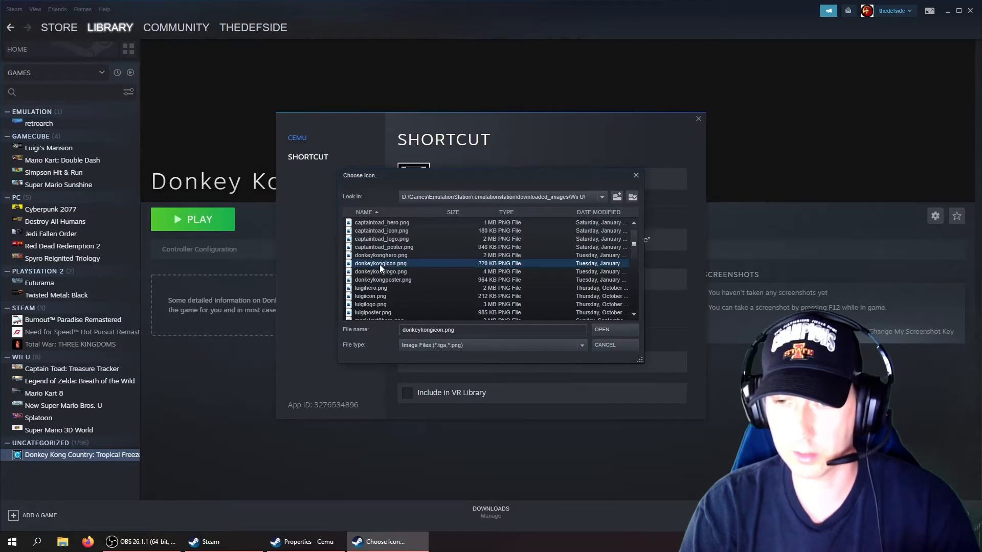
pyautogui.click(614, 331)
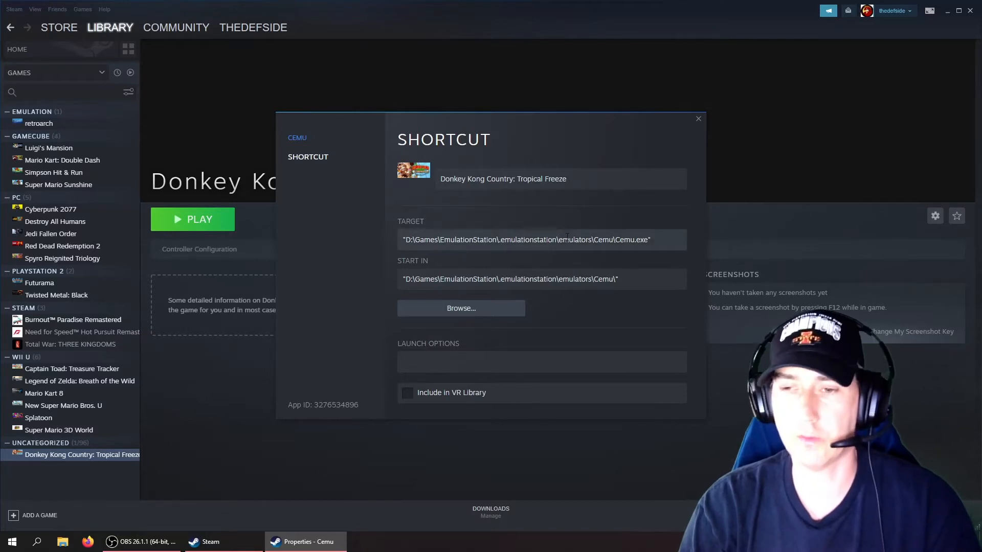
# In File Explorer, browse the Games (Z:) network drive to the code folder of Donkey Kong Country Tropical Freeze [ARKE01] in WiiU.
pyautogui.click(661, 242)
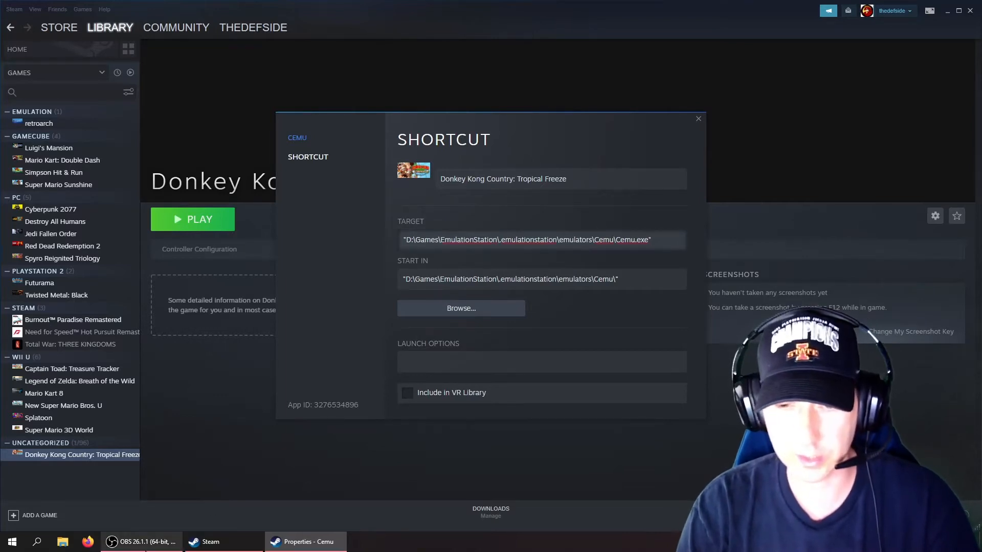
pyautogui.click(61, 543)
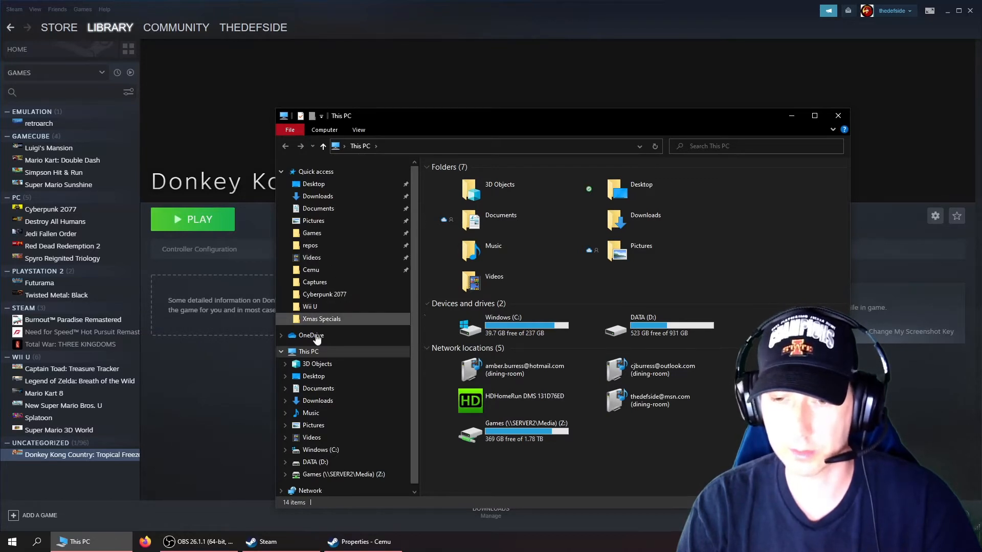
pyautogui.click(323, 475)
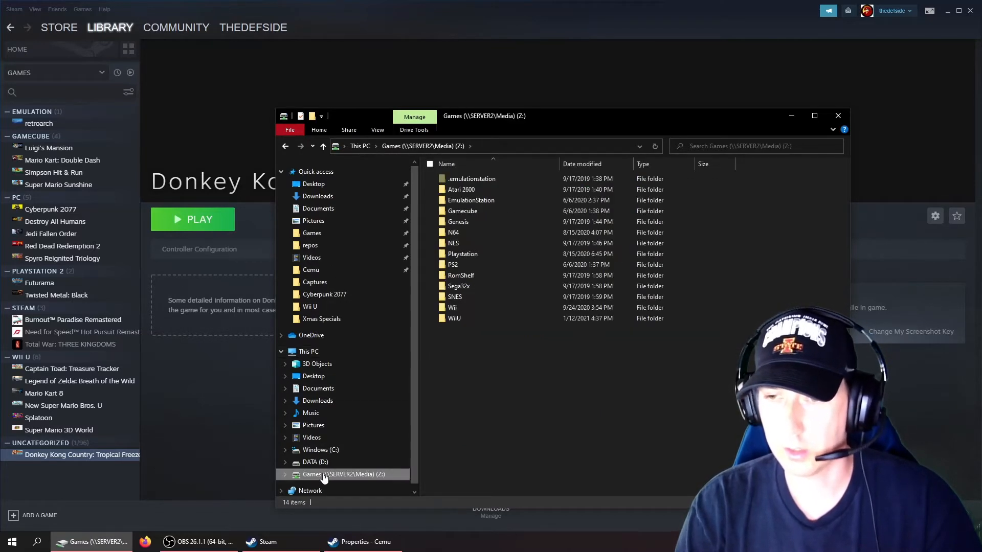
pyautogui.click(452, 319)
pyautogui.doubleClick(451, 318)
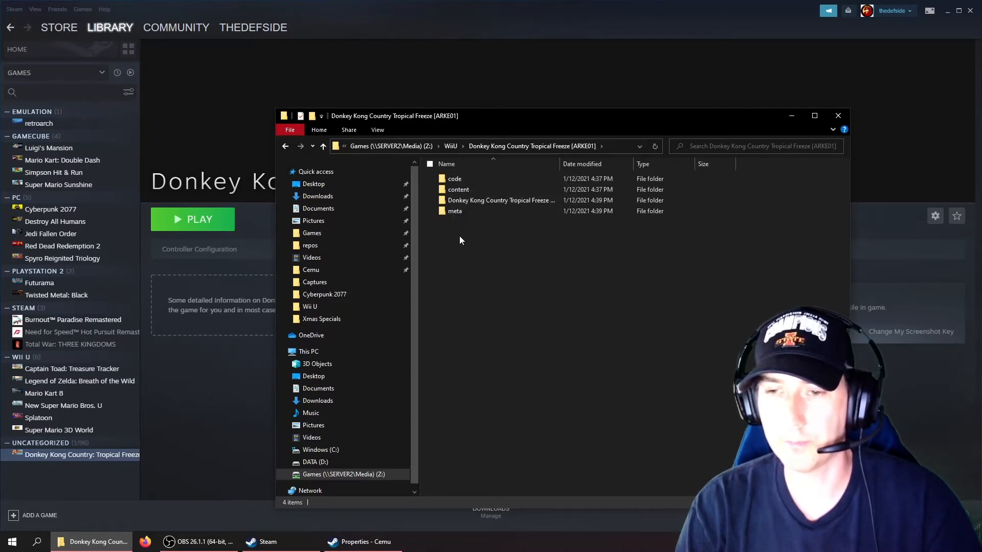
pyautogui.doubleClick(452, 179)
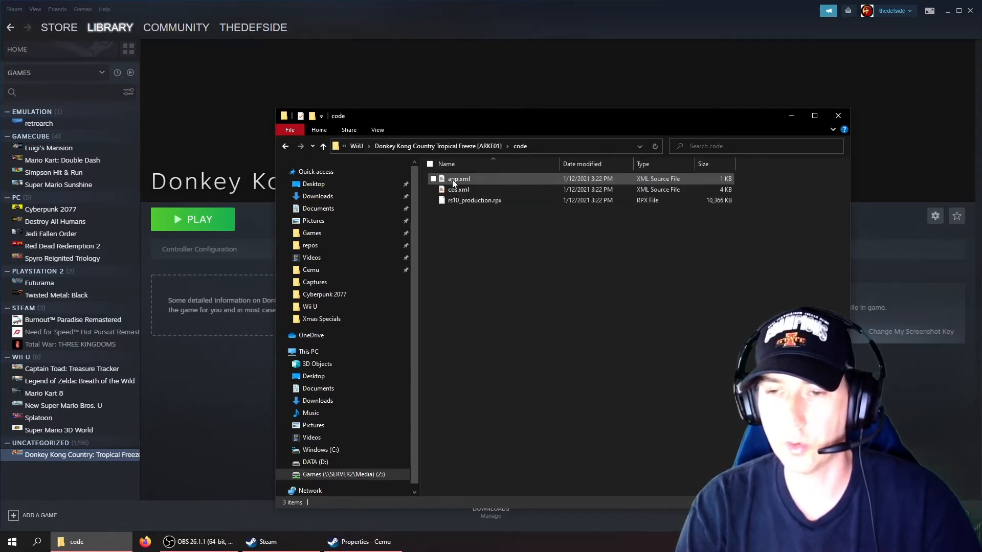
# Copy the full path of rs10_production.rpx.
pyautogui.click(495, 201)
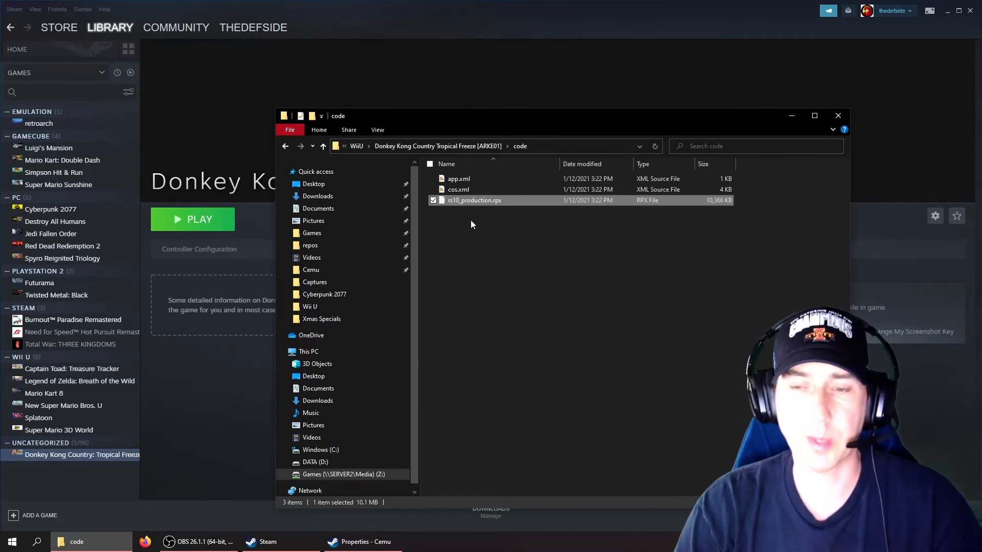
pyautogui.click(316, 132)
pyautogui.click(460, 252)
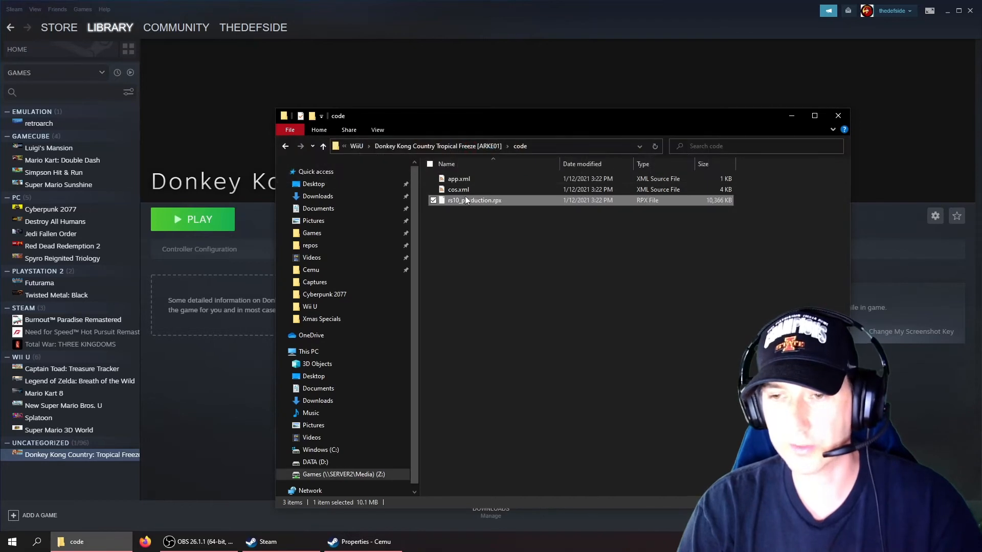
pyautogui.click(317, 130)
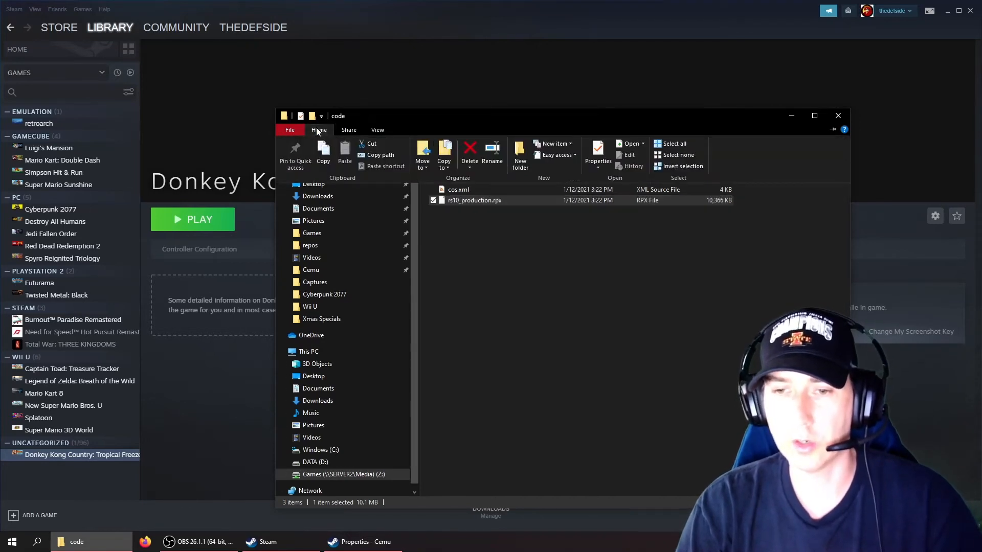
pyautogui.click(380, 156)
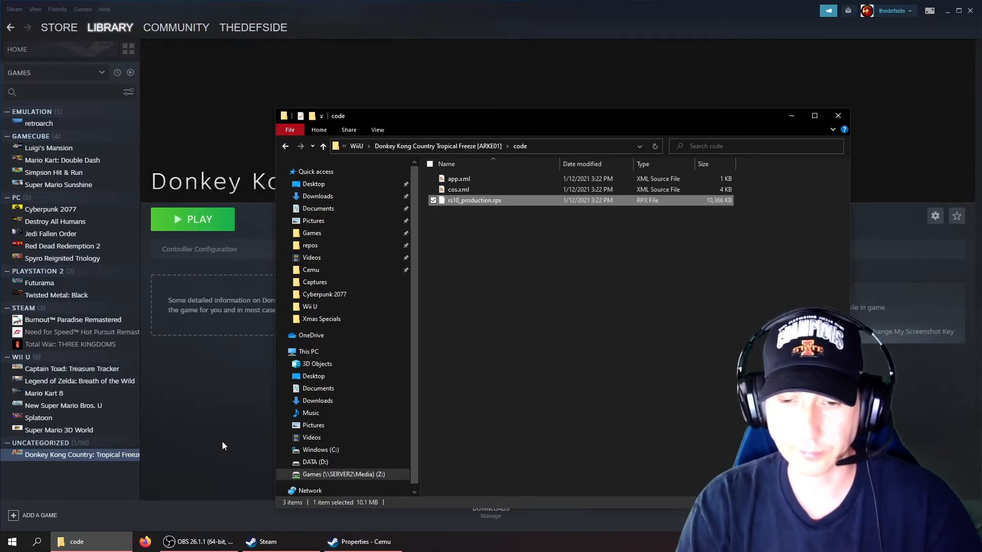
# Back in the Steam shortcut properties, append -g, the quoted rs10_production.rpx path and -f to the target, and close the properties.
pyautogui.click(364, 542)
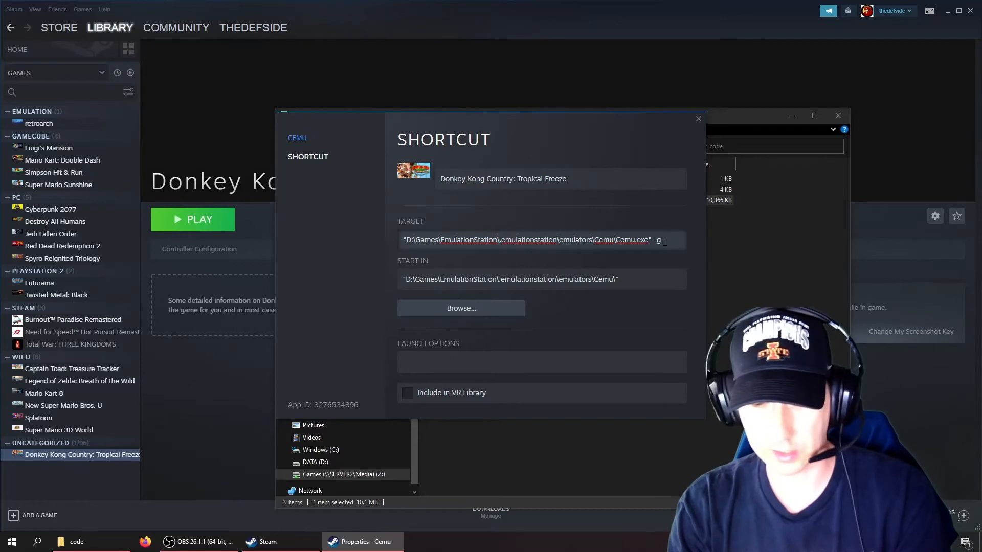
pyautogui.write('"Z:\\WiiU\\Donkey Kong Country Tropical Freeze [ARKE01]\\code\\rs10_production.rpx"')
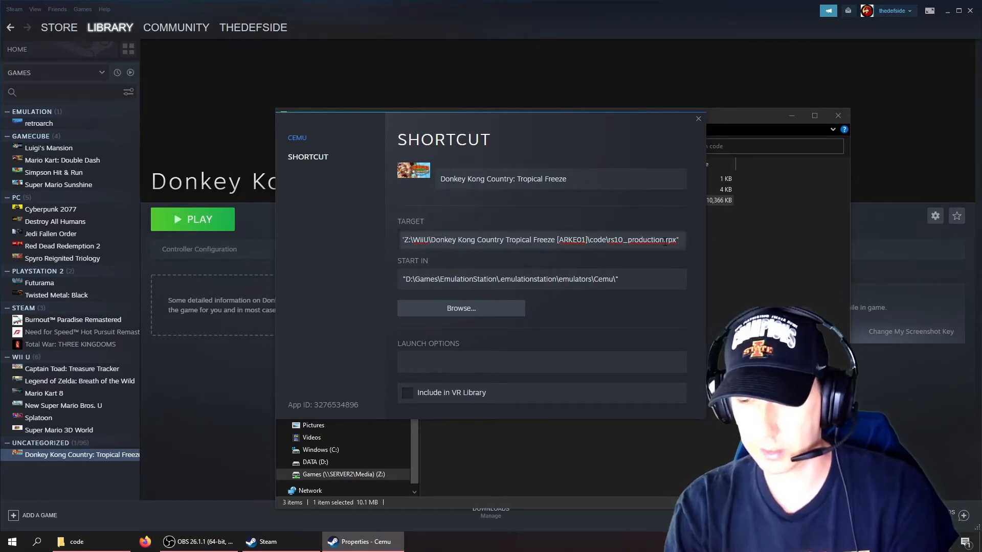
pyautogui.write('-f')
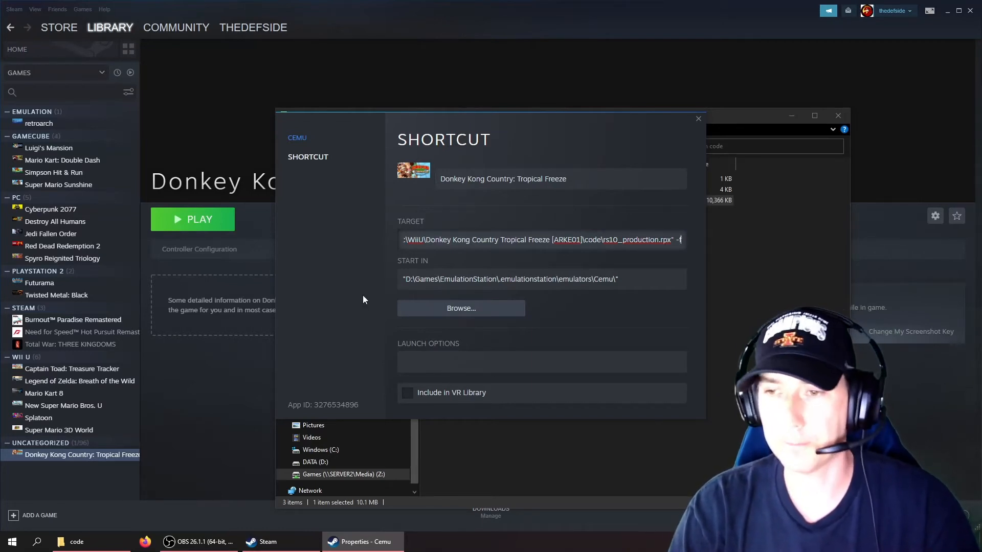
pyautogui.click(698, 119)
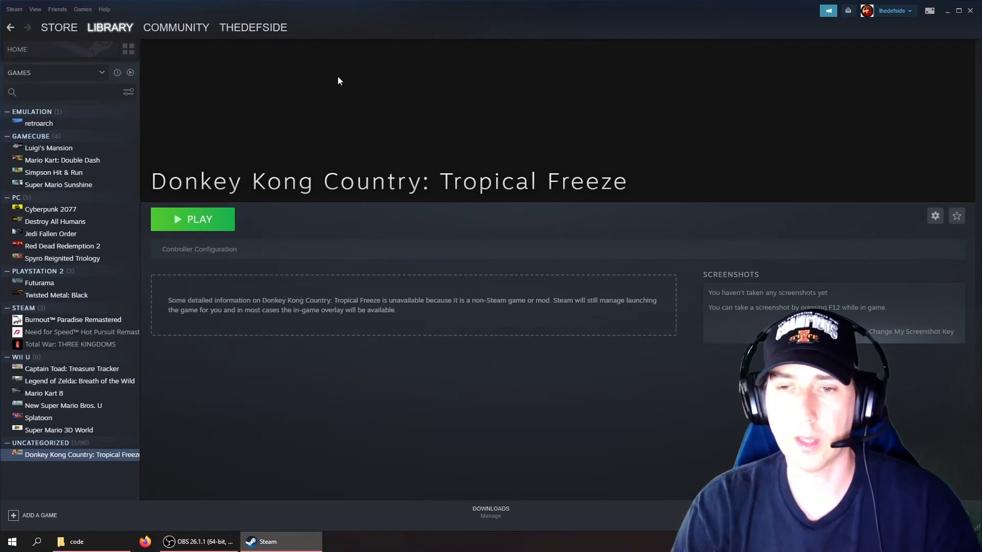
# Set donkeykonghero.png from the downloaded_images\Wii U folder as the custom background of the Donkey Kong Country: Tropical Freeze page.
pyautogui.rightClick(468, 130)
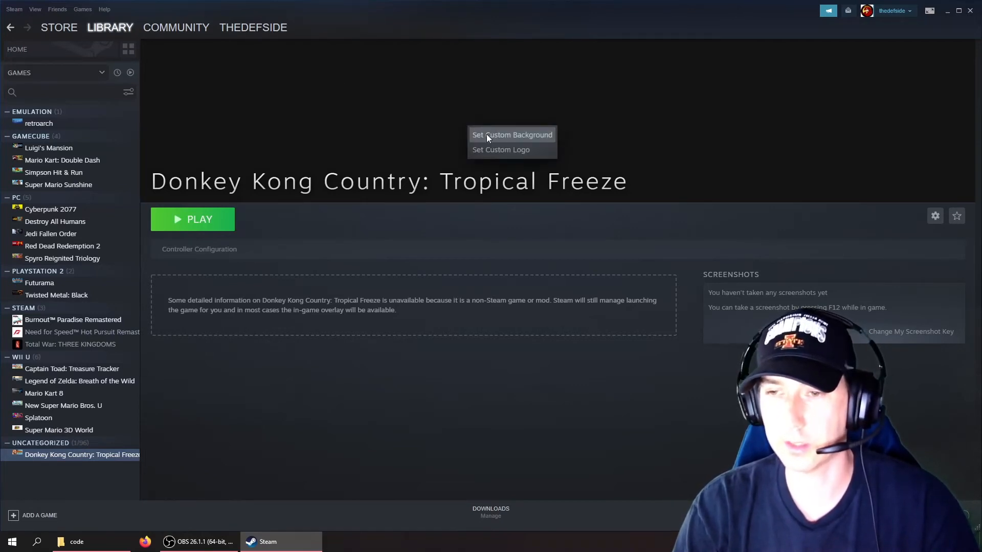
pyautogui.click(486, 134)
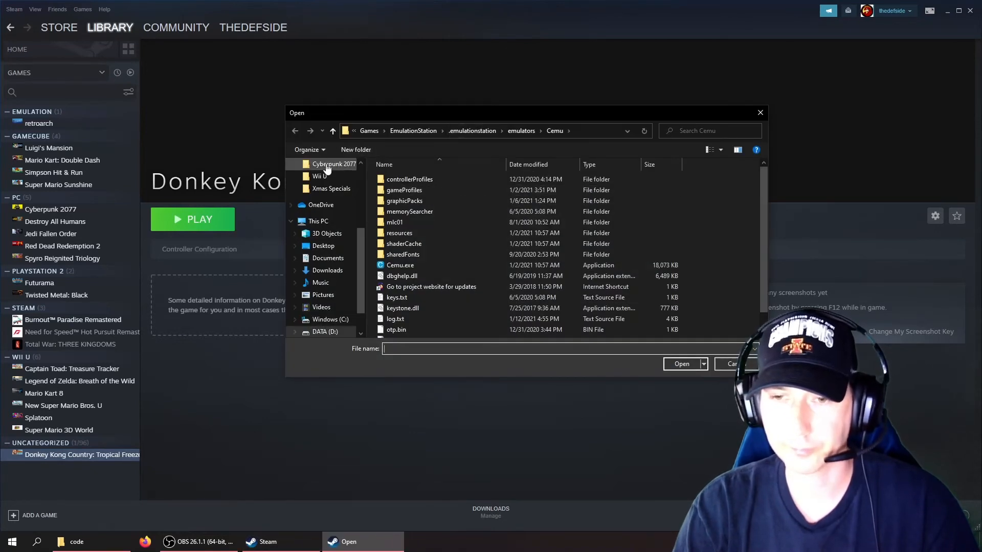
pyautogui.scroll(-2, 323, 240)
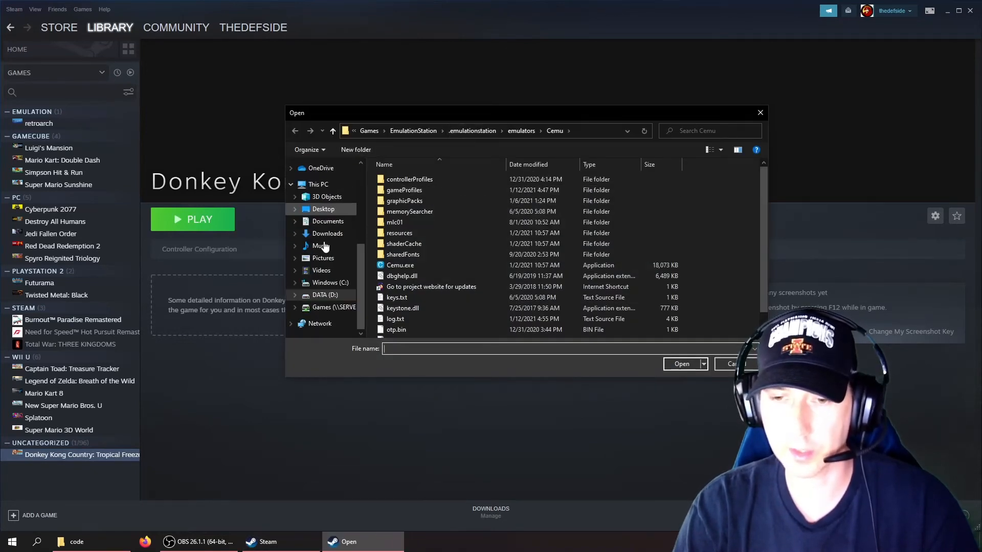
pyautogui.scroll(3, 321, 240)
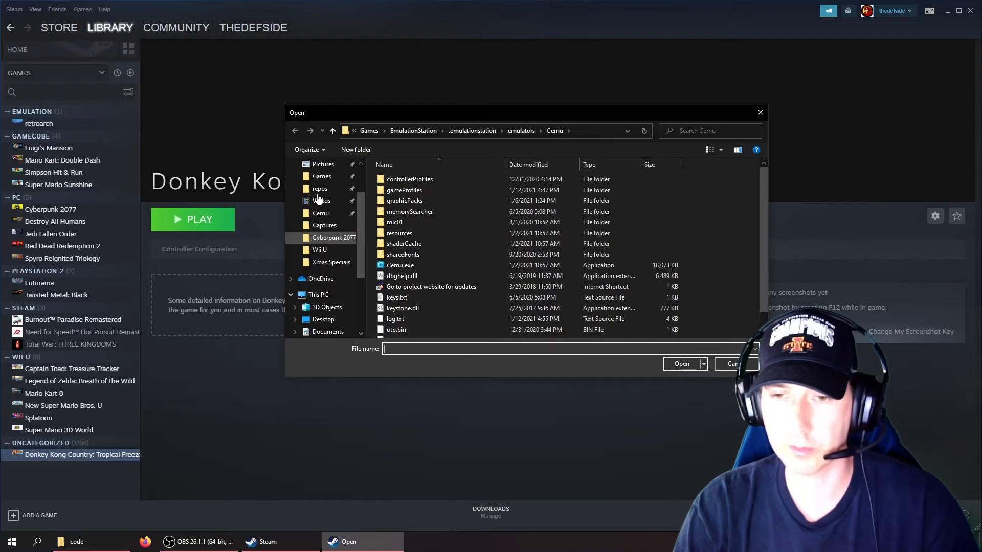
pyautogui.scroll(-2, 318, 198)
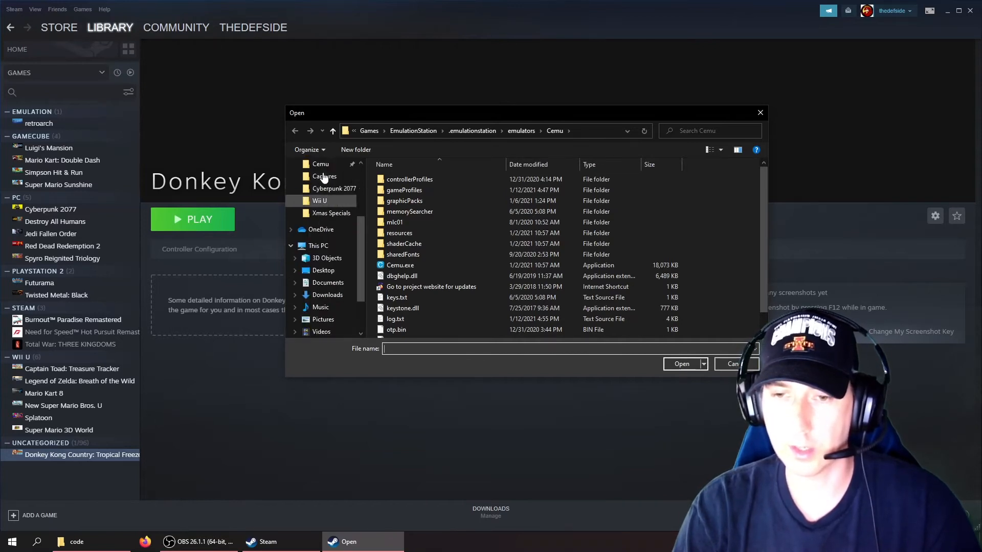
pyautogui.scroll(2, 323, 177)
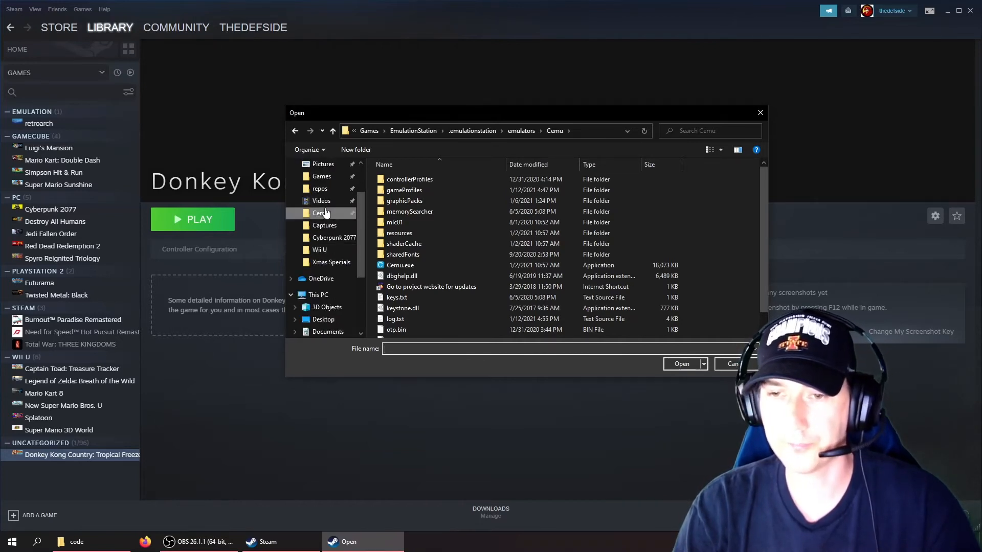
pyautogui.click(465, 132)
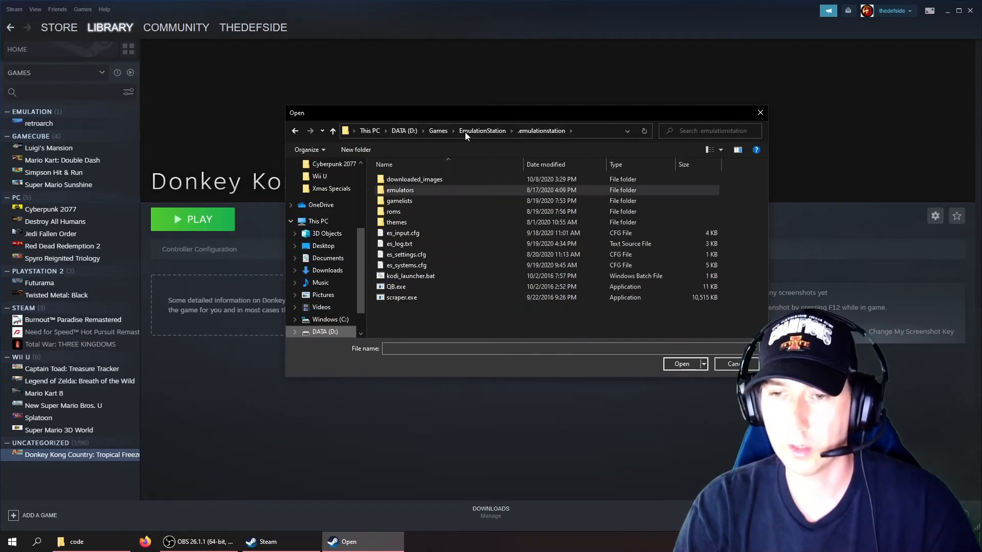
pyautogui.doubleClick(394, 179)
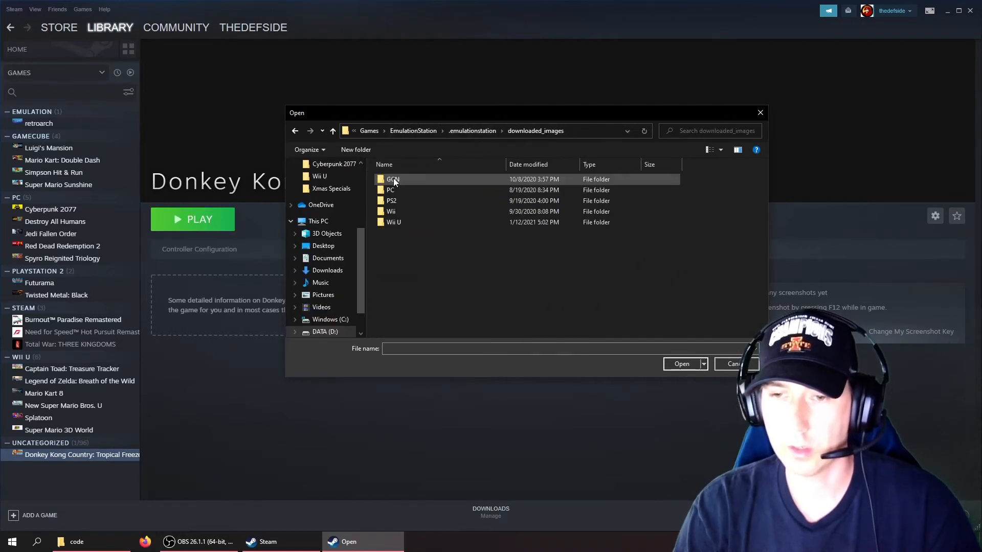
pyautogui.doubleClick(393, 223)
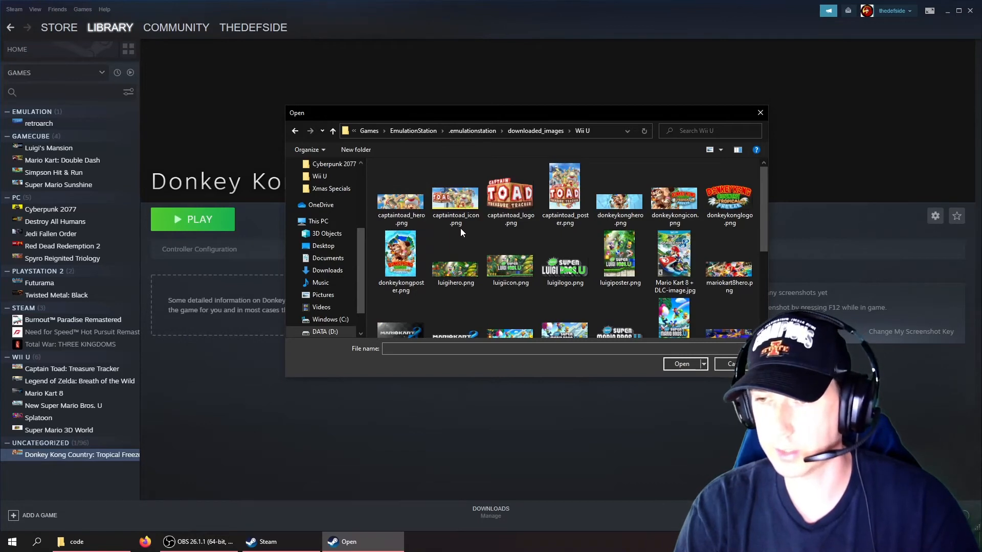
pyautogui.click(620, 200)
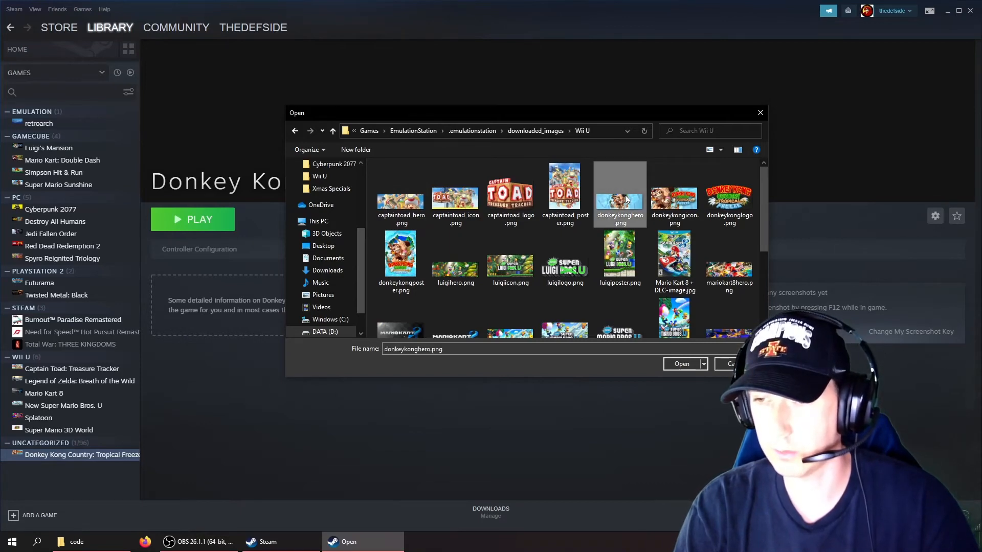
pyautogui.click(676, 363)
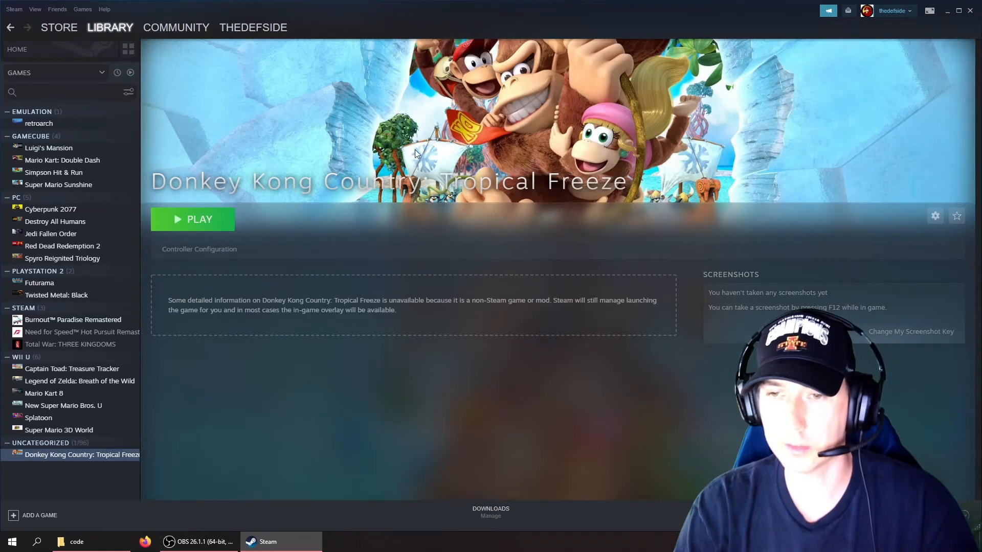
# Set donkeykonglogo.png from the Wii U folder as the game's custom logo.
pyautogui.rightClick(333, 142)
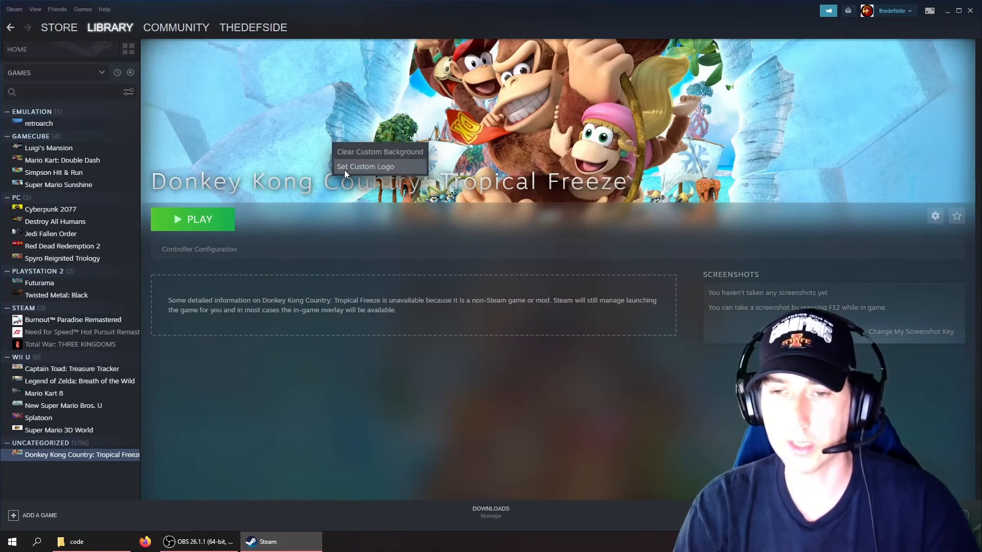
pyautogui.click(360, 166)
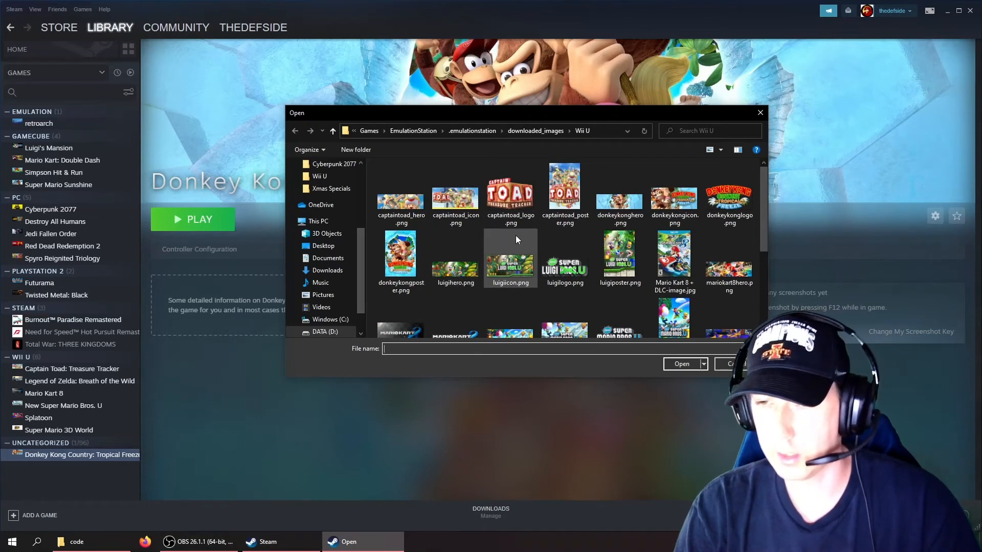
pyautogui.click(731, 200)
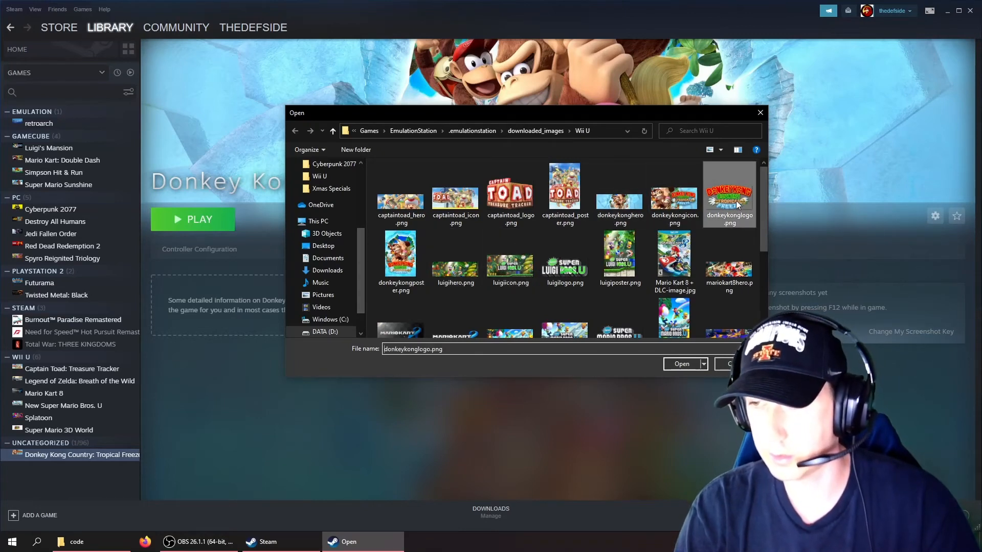
pyautogui.click(682, 364)
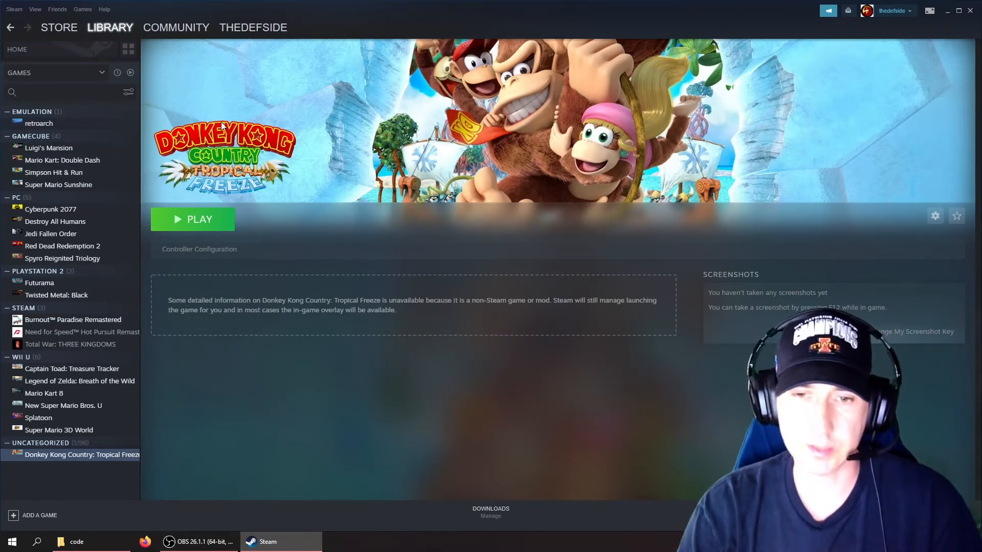
# From the library home, set donkeykongposter.png from the Wii U folder as the custom cover artwork of Donkey Kong Country: Tropical Freeze.
pyautogui.click(33, 54)
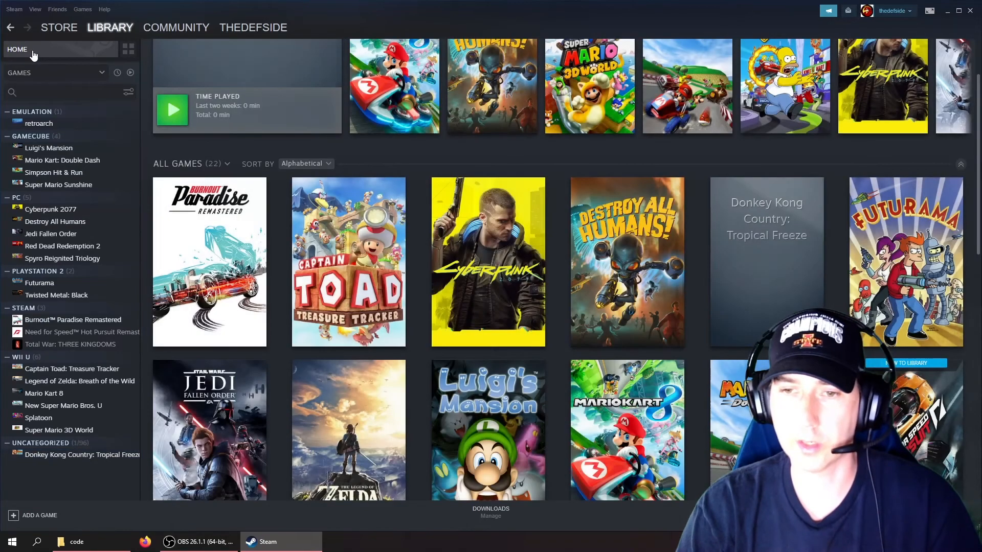
pyautogui.rightClick(759, 228)
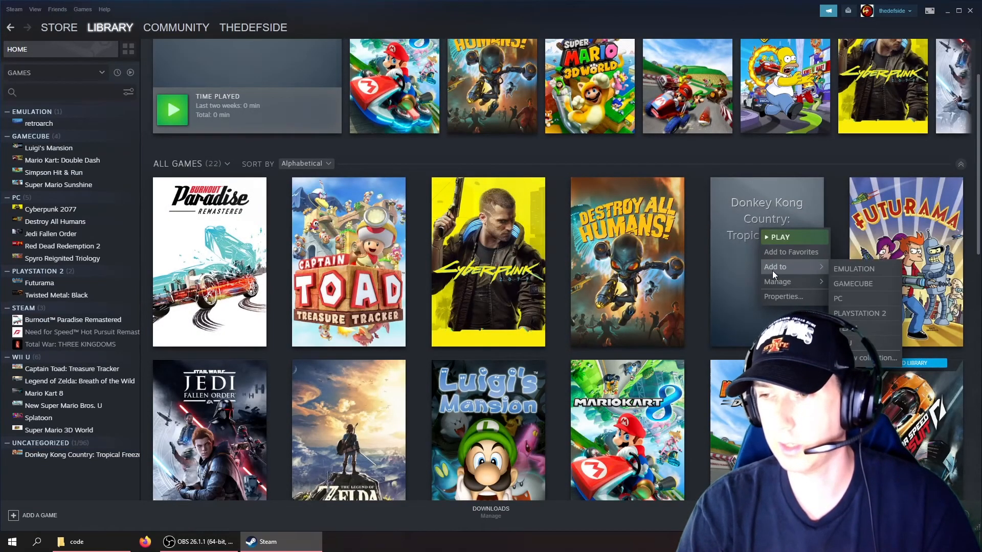
pyautogui.moveTo(772, 277)
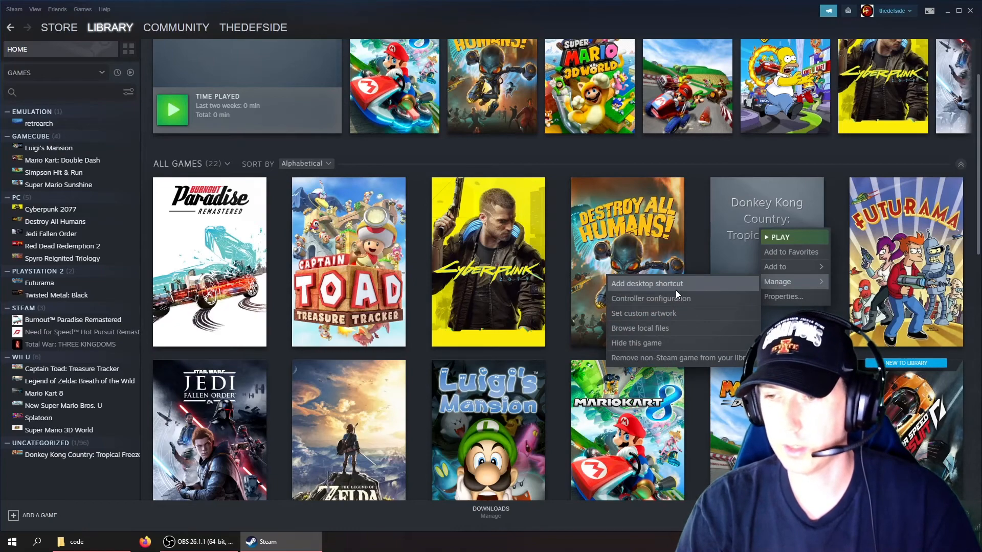
pyautogui.click(664, 311)
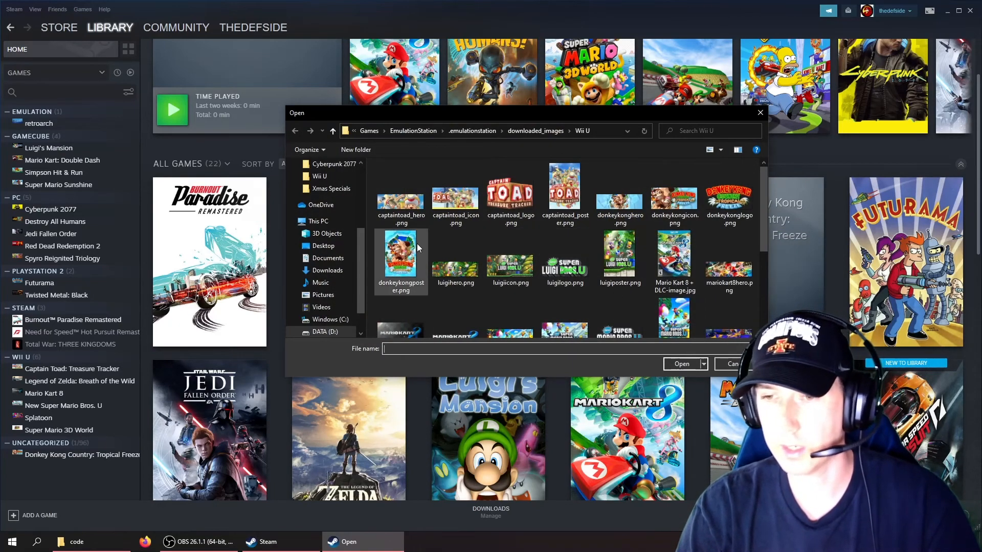
pyautogui.click(398, 249)
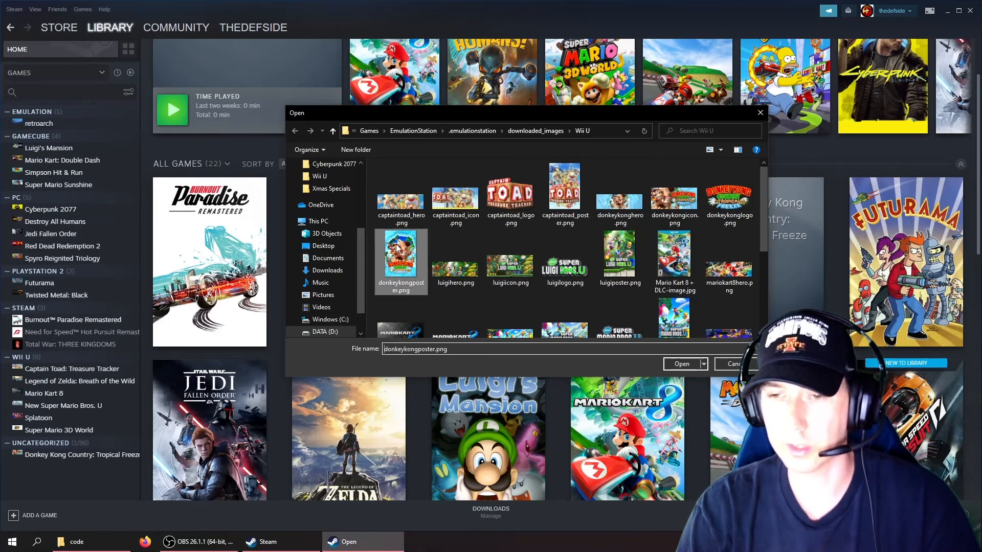
pyautogui.click(686, 363)
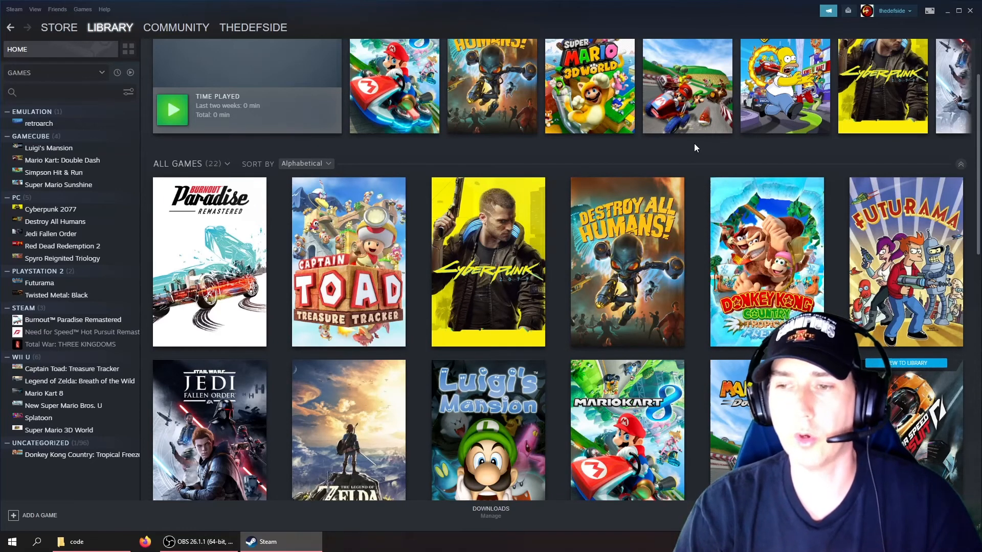
pyautogui.moveTo(790, 216)
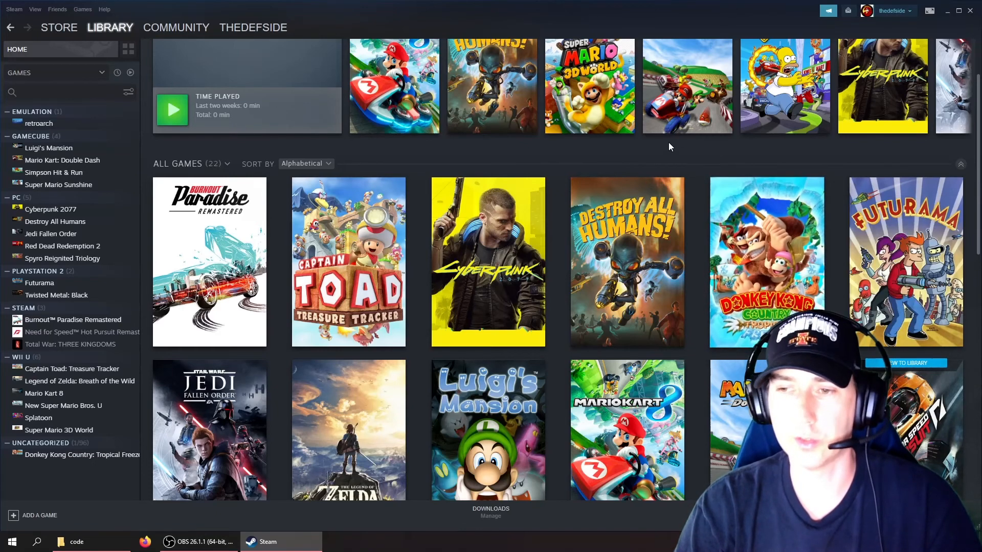
# Check the Enable Shader Pre-Caching option in the Steam settings and close the settings with OK.
pyautogui.moveTo(182, 34)
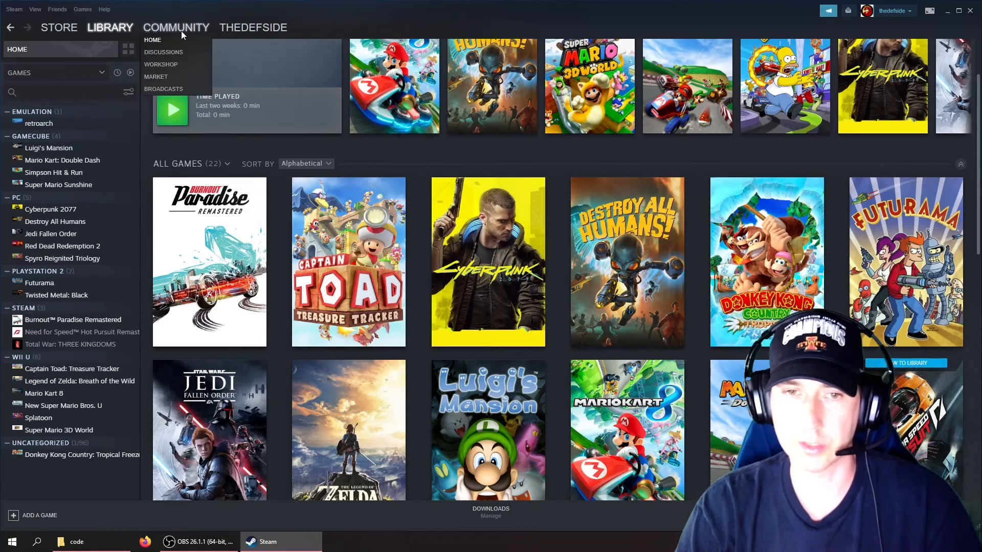
pyautogui.click(14, 9)
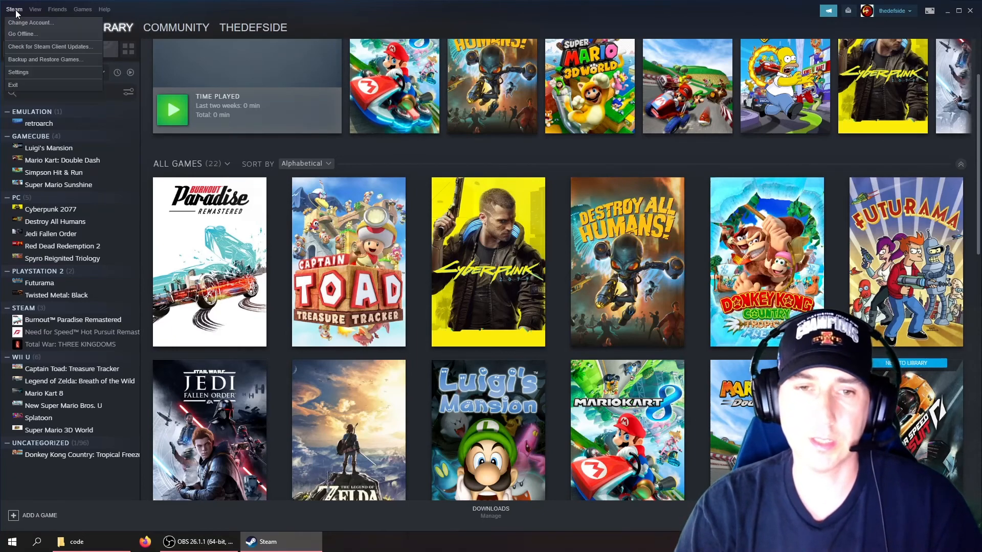
pyautogui.click(18, 72)
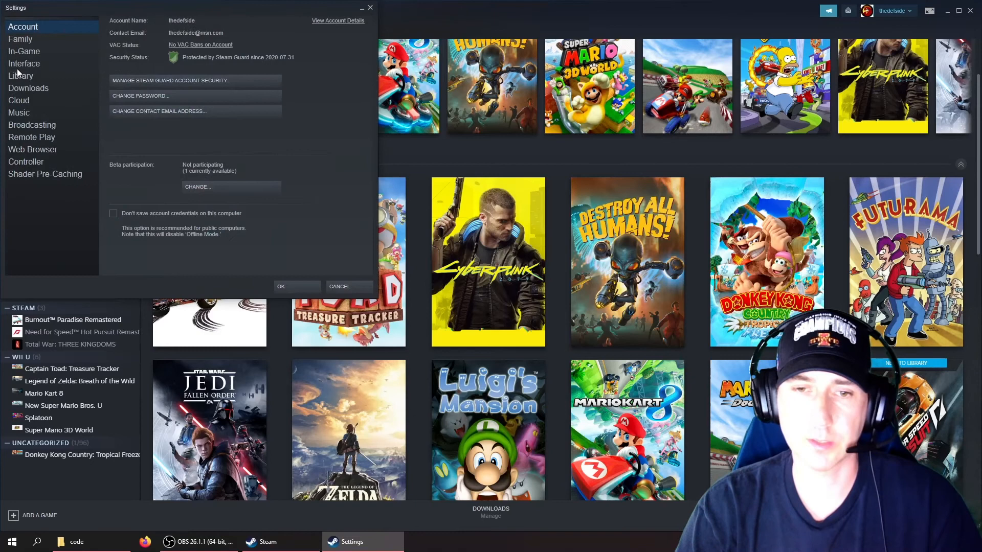
pyautogui.click(35, 176)
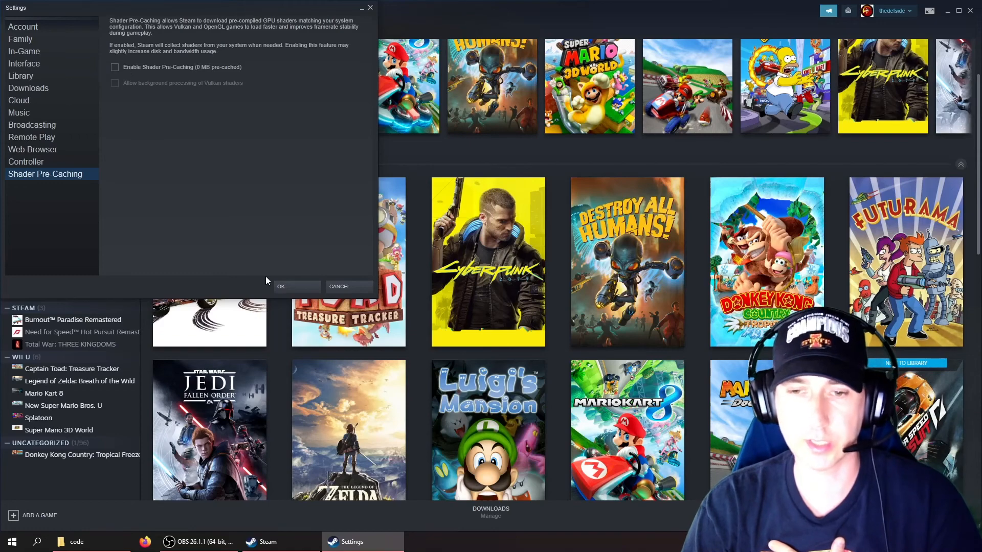
pyautogui.click(303, 291)
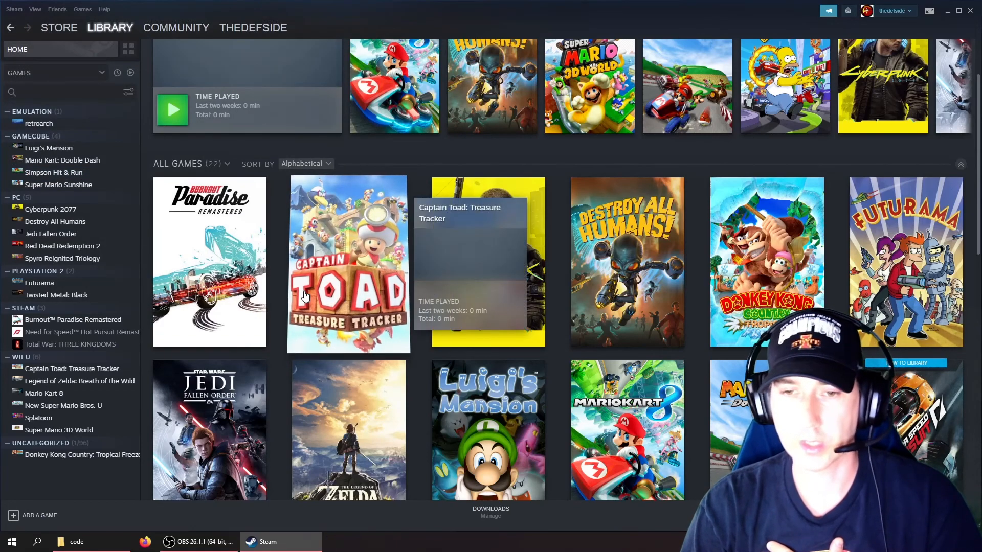
# Launch Donkey Kong Country: Tropical Freeze from its library page, go past the title screen to Game Select, and switch Cemu to full screen.
pyautogui.moveTo(778, 243)
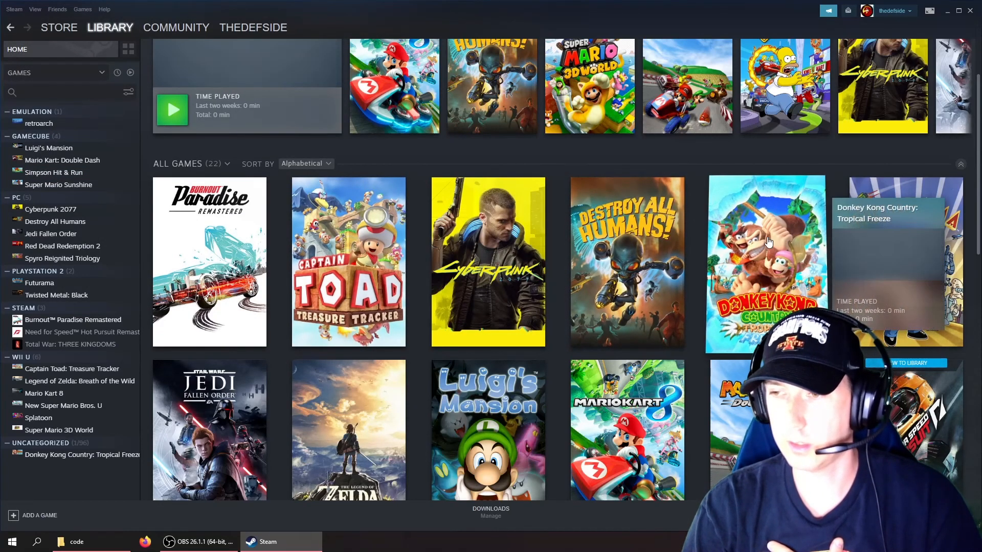
pyautogui.click(769, 242)
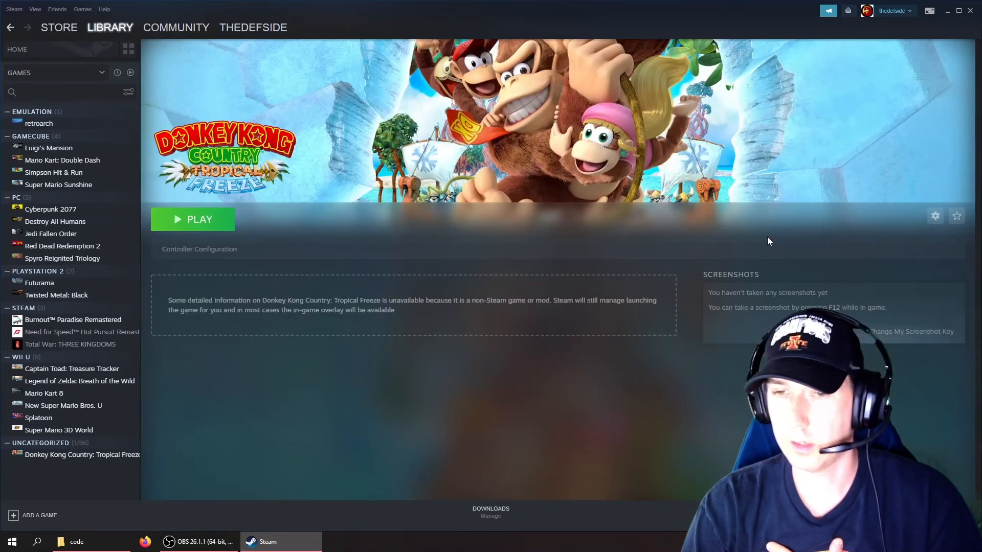
pyautogui.click(195, 219)
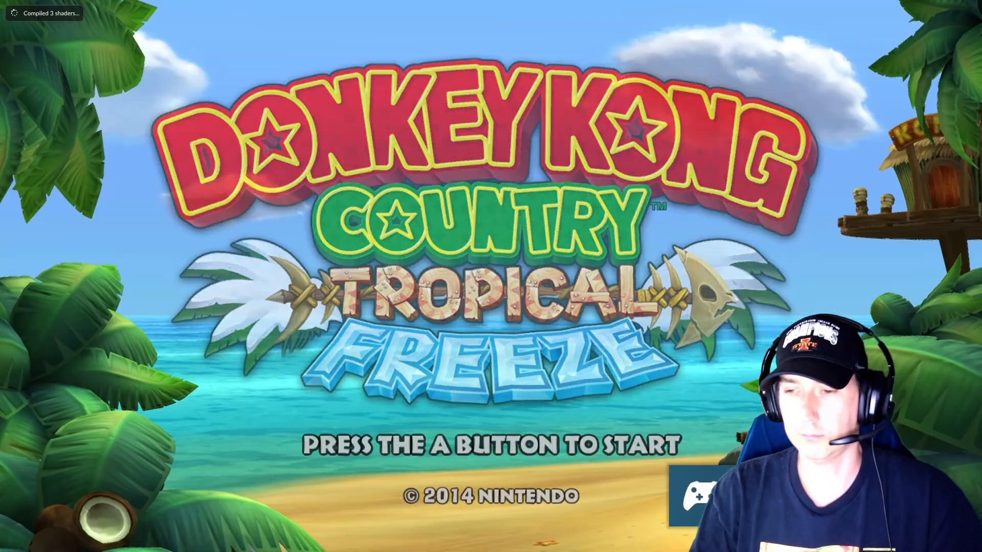
pyautogui.press('a')
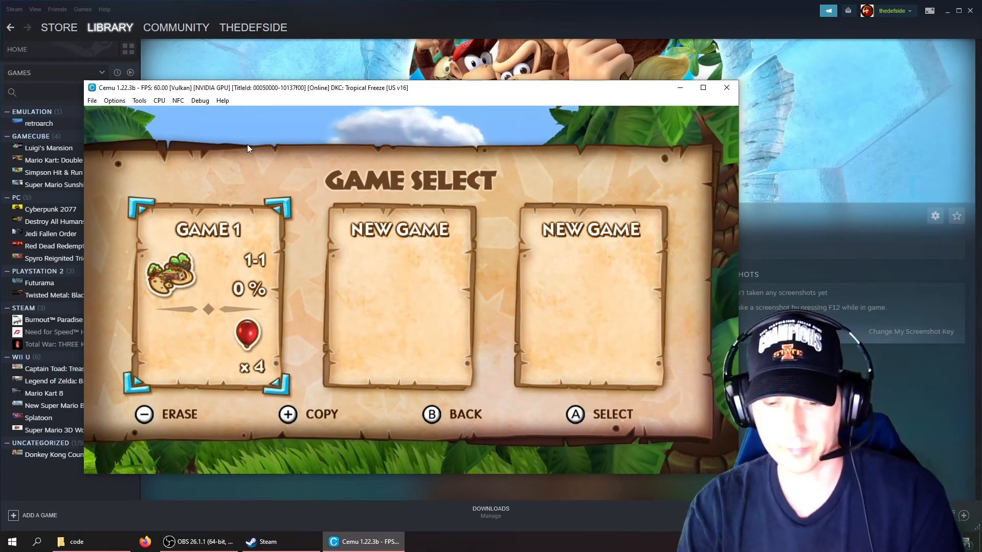
pyautogui.hotkey('alt', 'Return')
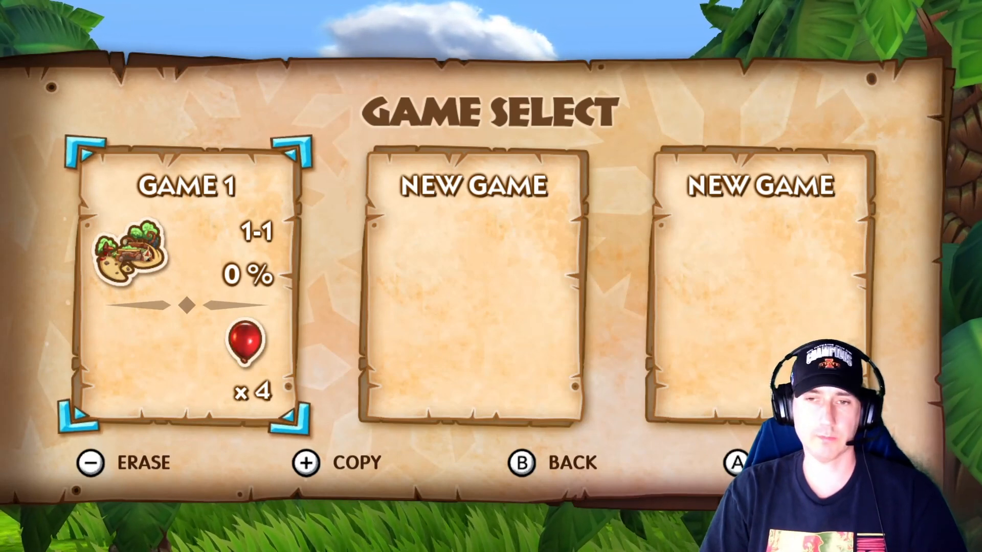
# Bring up the Steam overlay over the game, choose Exit Shortcut, and select Close for the Close Application prompt.
pyautogui.hotkey('shift', 'Tab')
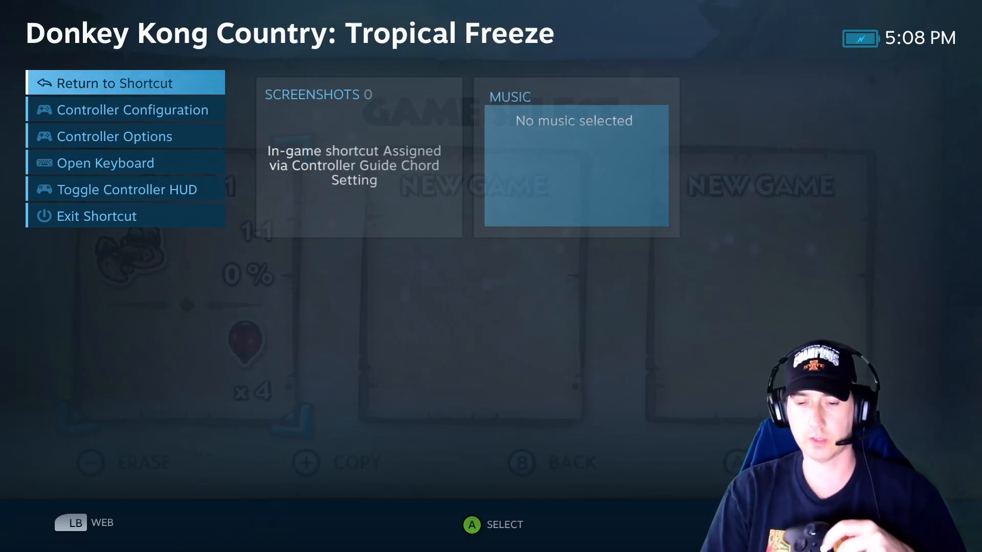
pyautogui.press('Down')
pyautogui.press('Down')
pyautogui.press('Down')
pyautogui.press('Down')
pyautogui.press('Down')
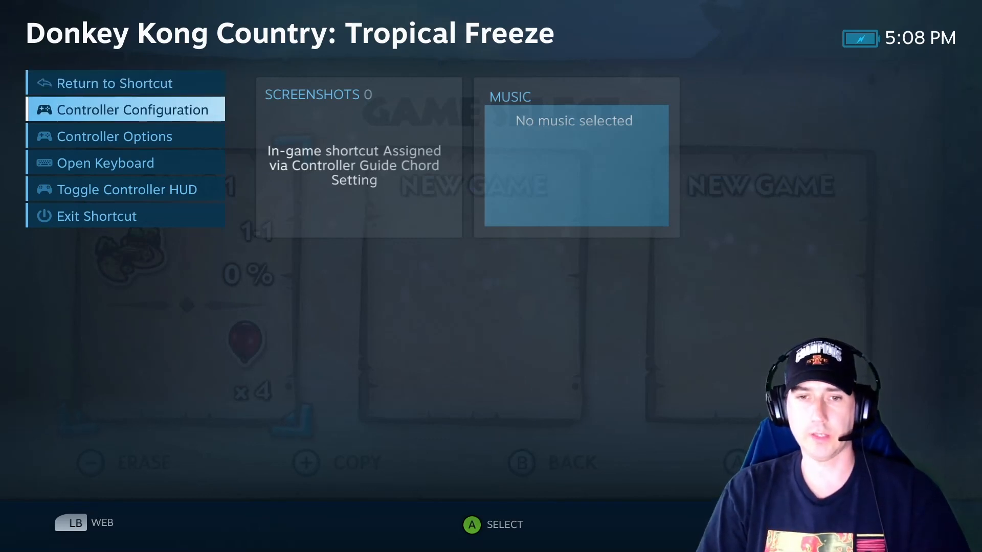
pyautogui.press('Return')
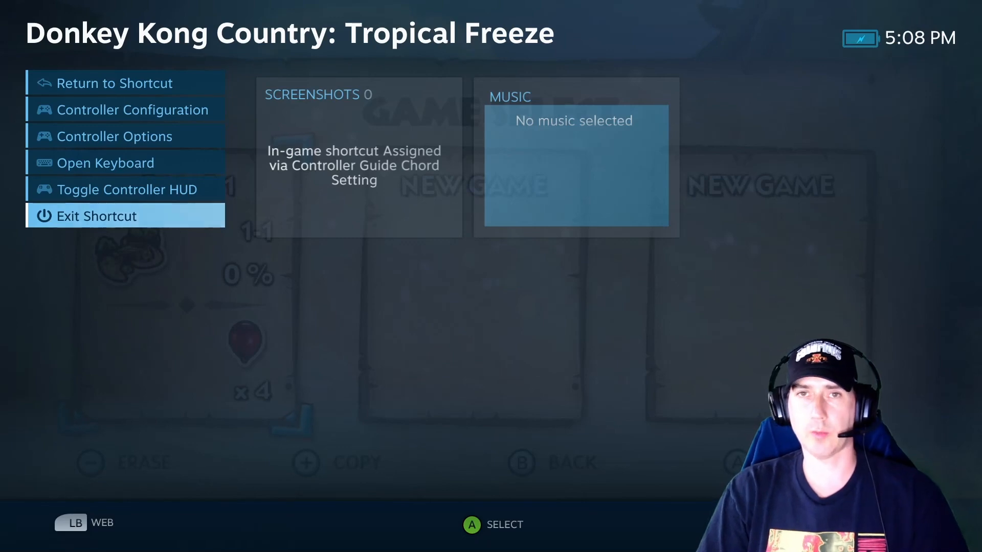
pyautogui.press('Left')
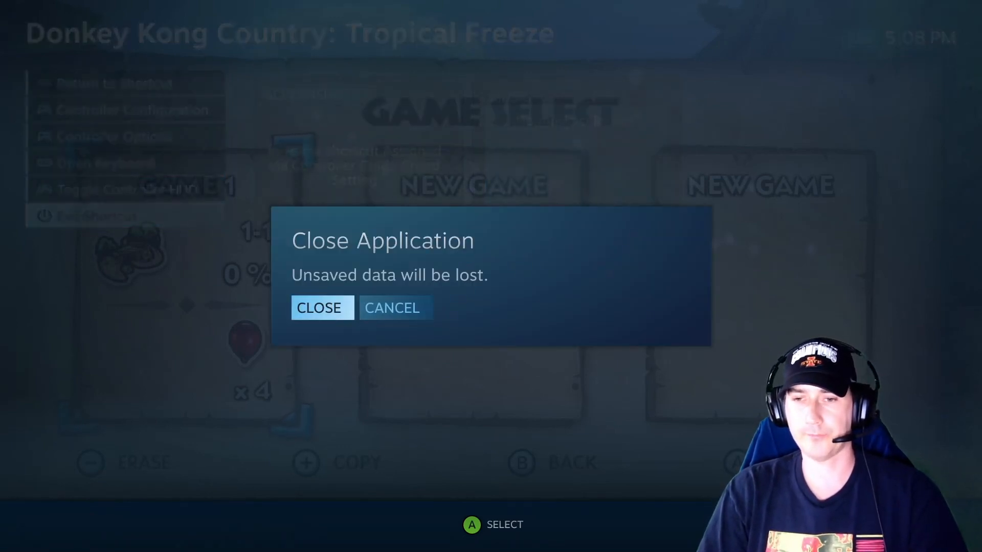